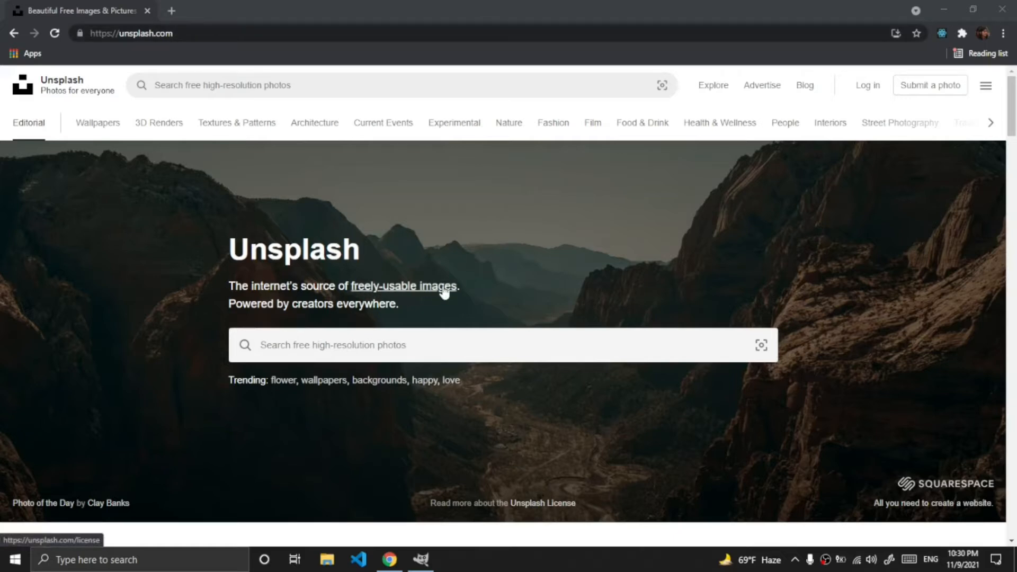
# - Search Unsplash for forest, open the dark forest photo with sun rays, and show its available download sizes
pyautogui.click(343, 343)
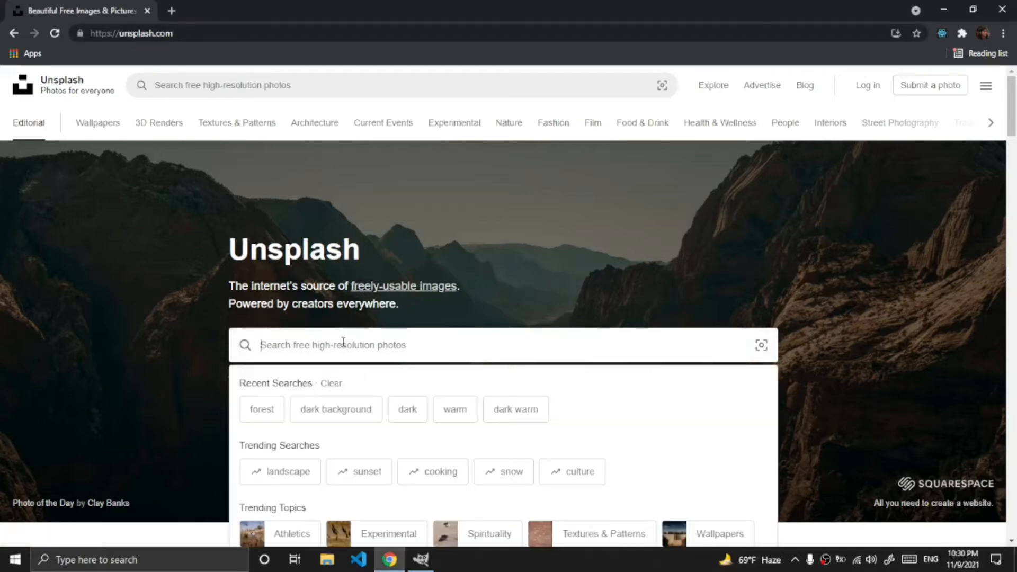
pyautogui.click(263, 409)
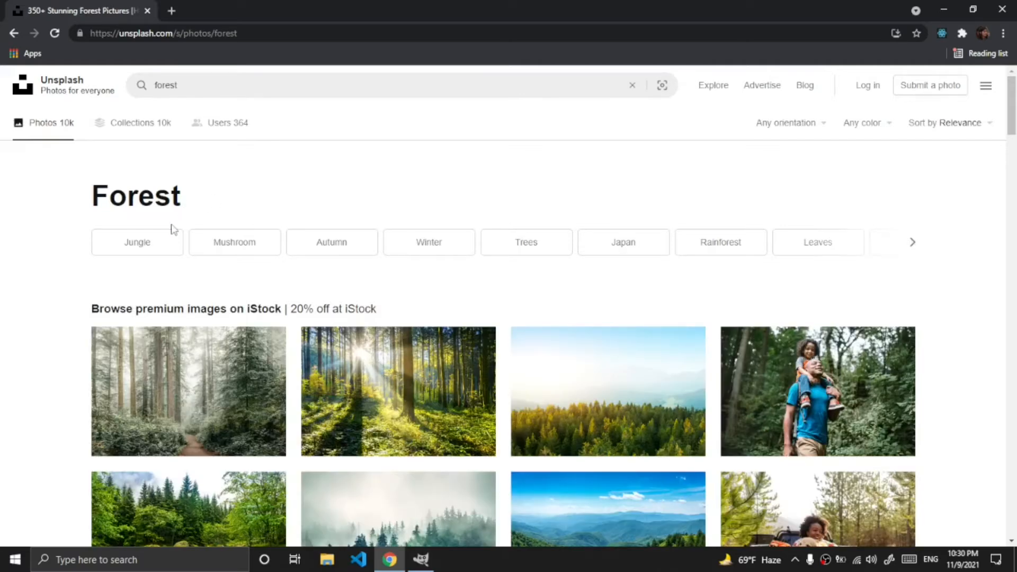
pyautogui.scroll(-6, 171, 225)
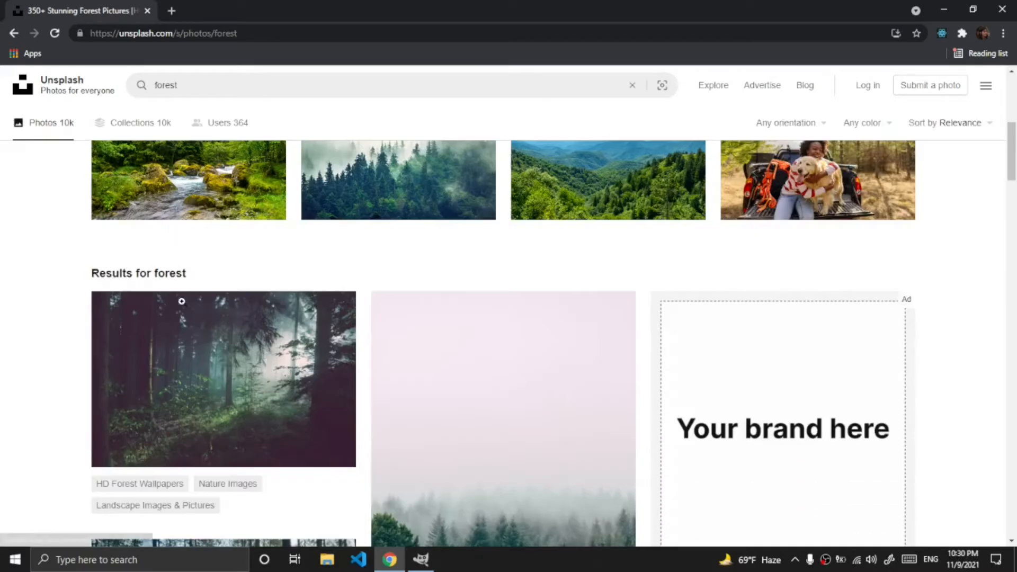
pyautogui.click(198, 339)
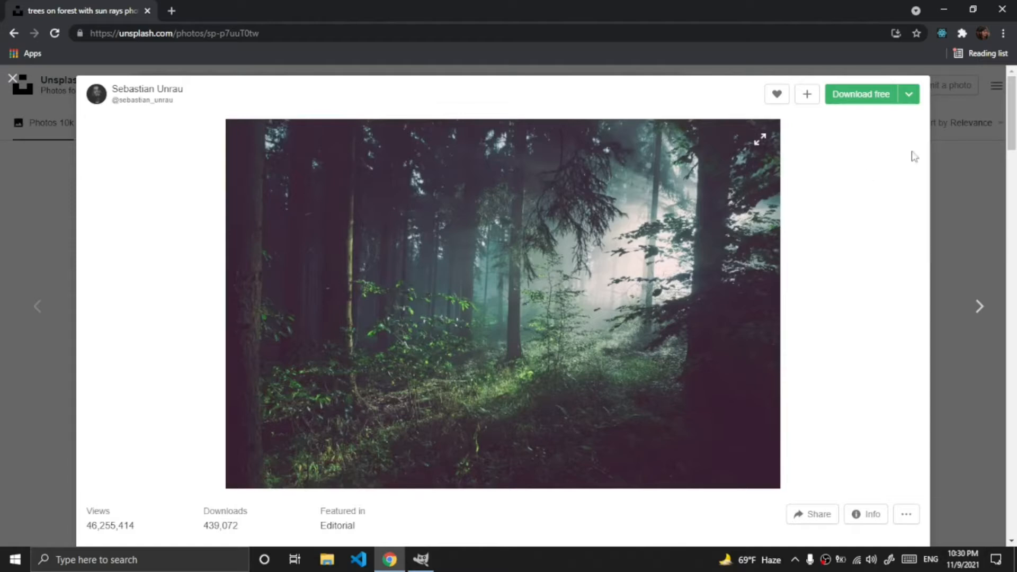
pyautogui.click(908, 94)
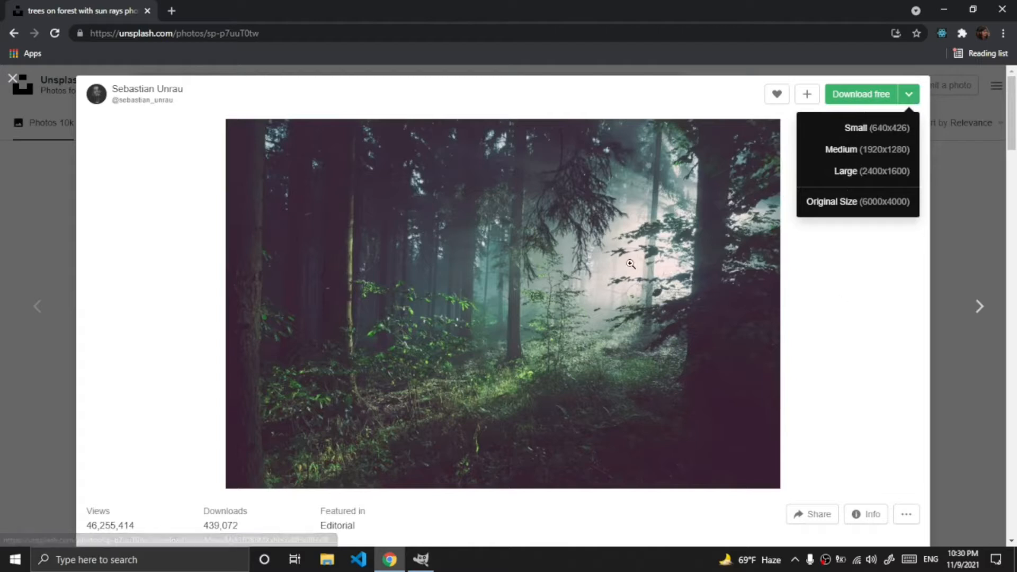
# - Open the forest photo in its own browser tab and copy the image
pyautogui.rightClick(471, 224)
pyautogui.click(496, 230)
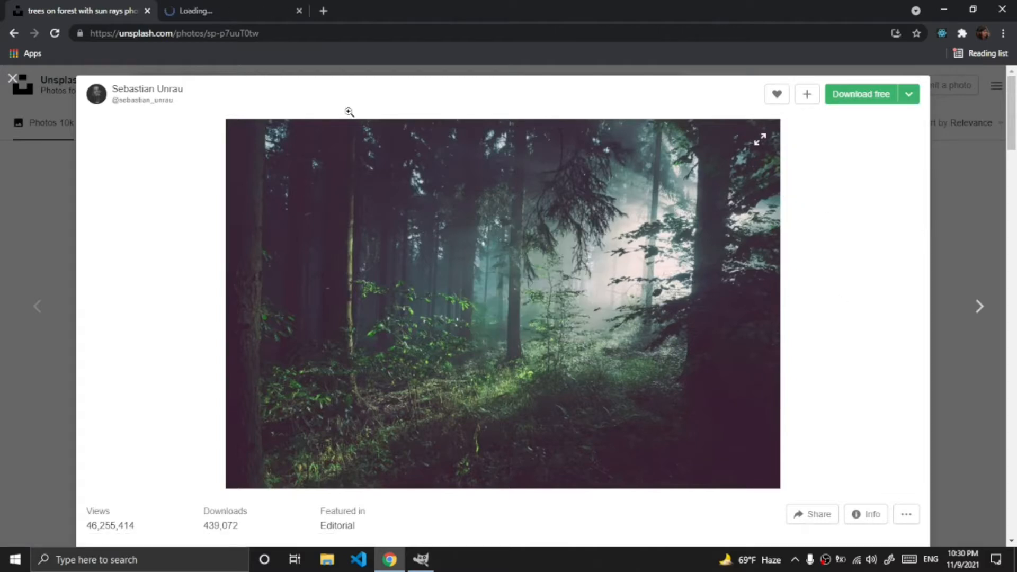
pyautogui.click(225, 8)
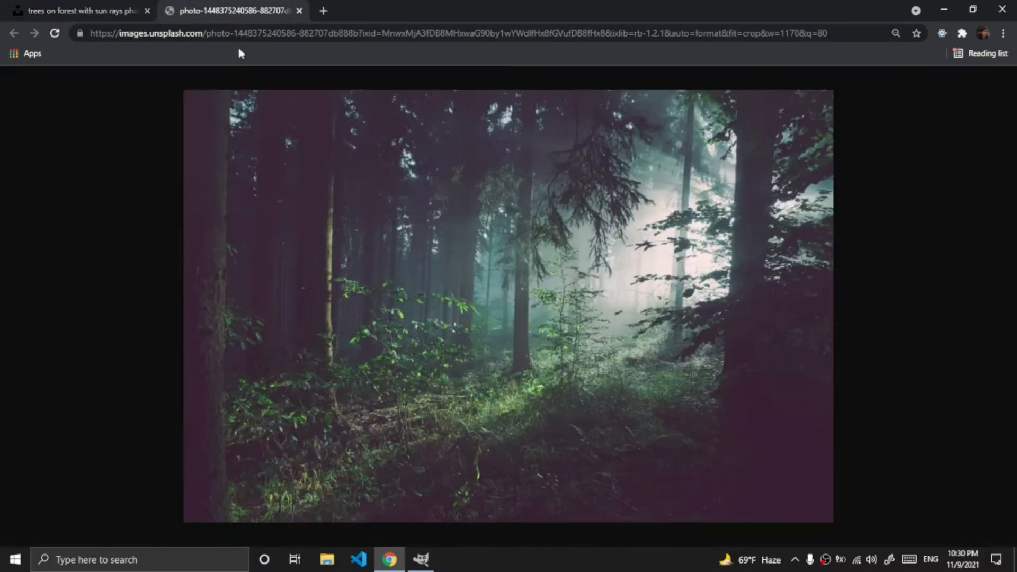
pyautogui.rightClick(305, 207)
pyautogui.click(340, 249)
# - Switch to GIMP and paste the copied forest photo as a new image
pyautogui.click(420, 559)
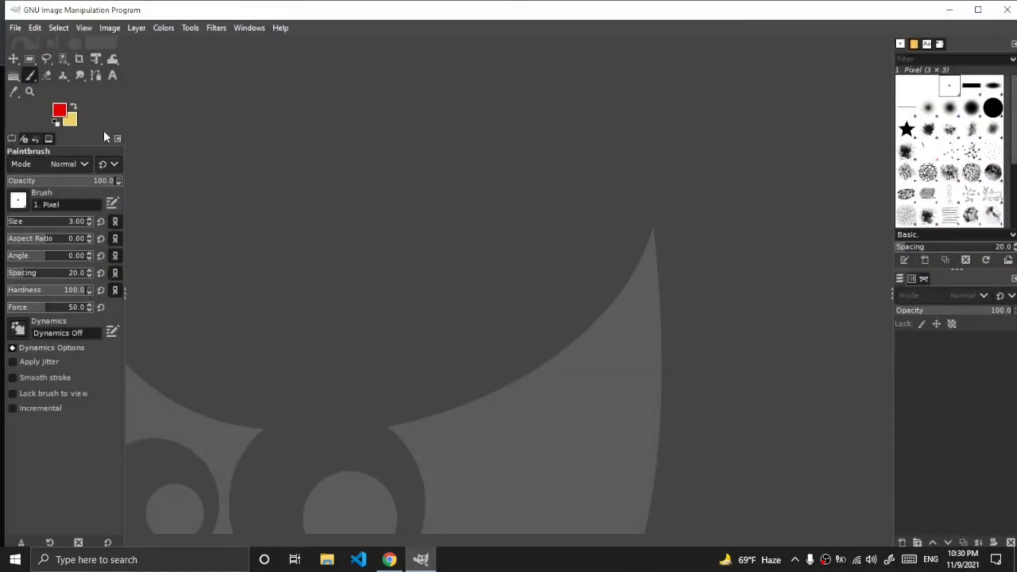
pyautogui.click(35, 29)
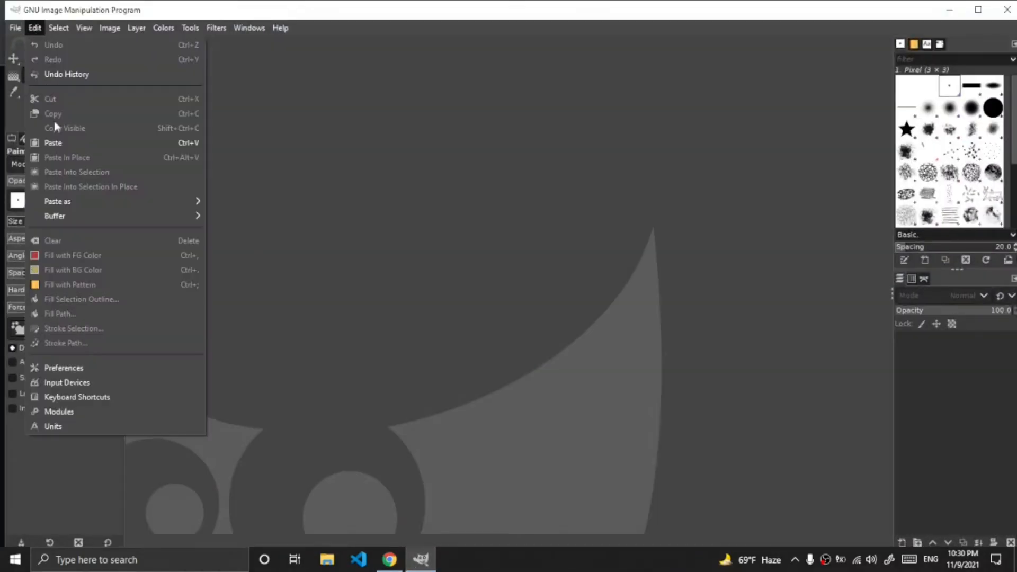
pyautogui.click(63, 143)
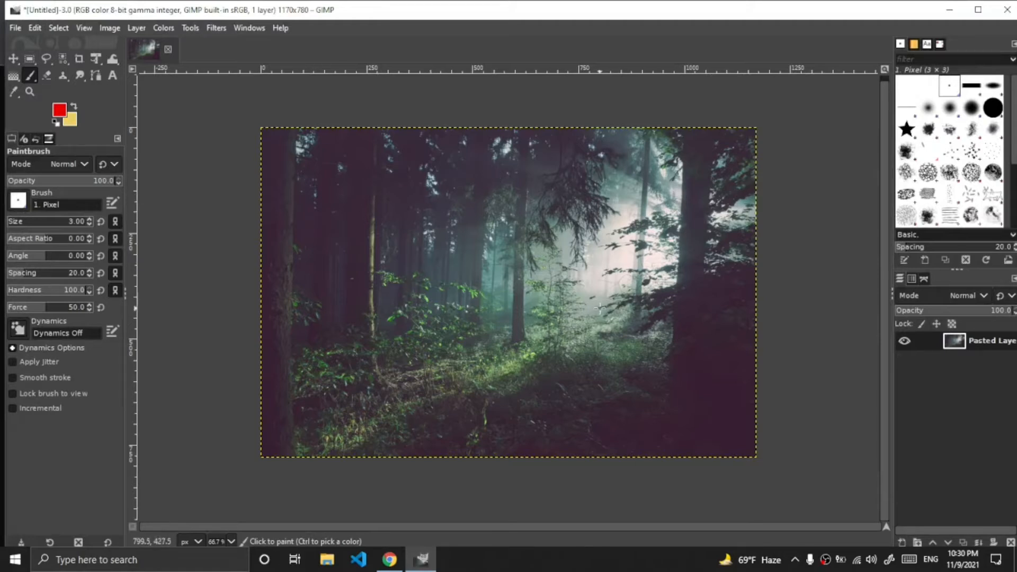
# - Add a transparent 1170 x 780 px layer above the photo and set the foreground colour to black
pyautogui.click(902, 543)
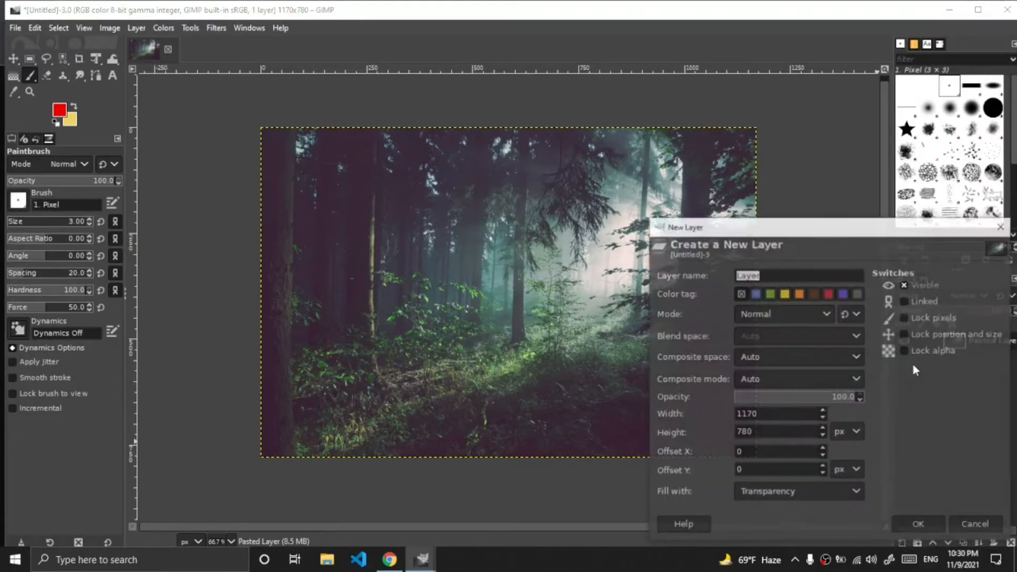
pyautogui.click(908, 527)
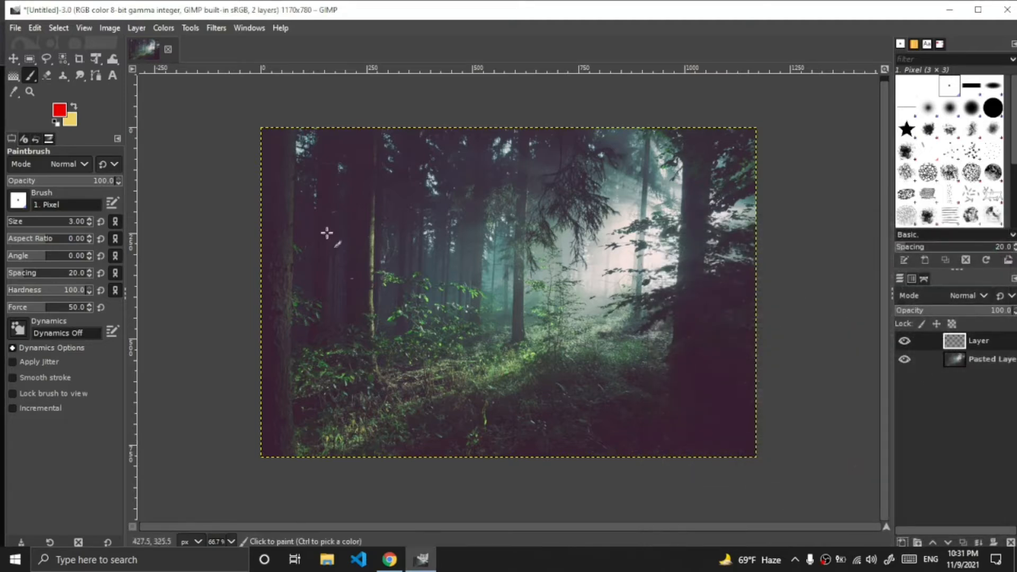
pyautogui.click(30, 61)
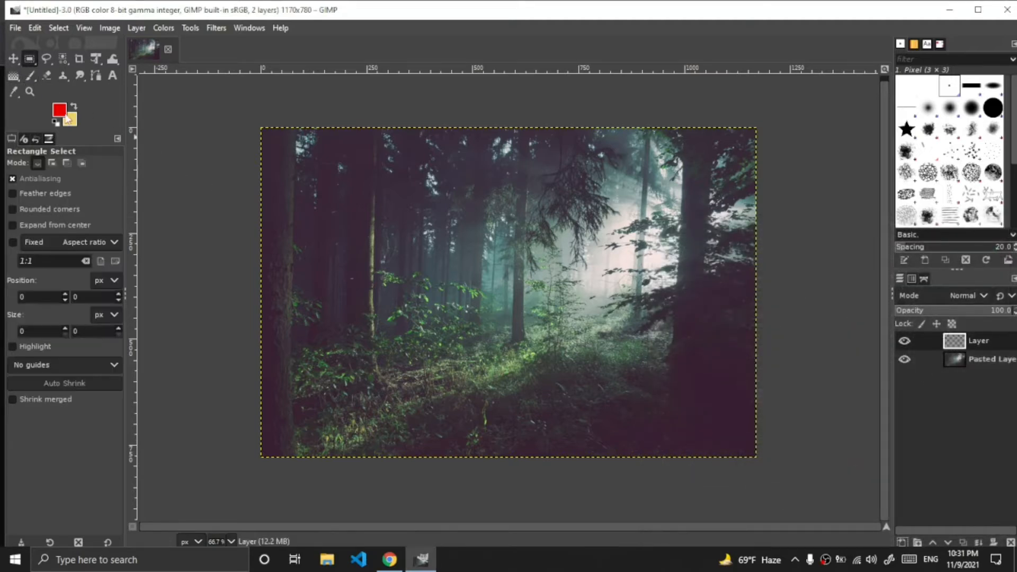
pyautogui.click(61, 111)
pyautogui.moveTo(224, 153); pyautogui.dragTo(229, 250)
pyautogui.click(369, 295)
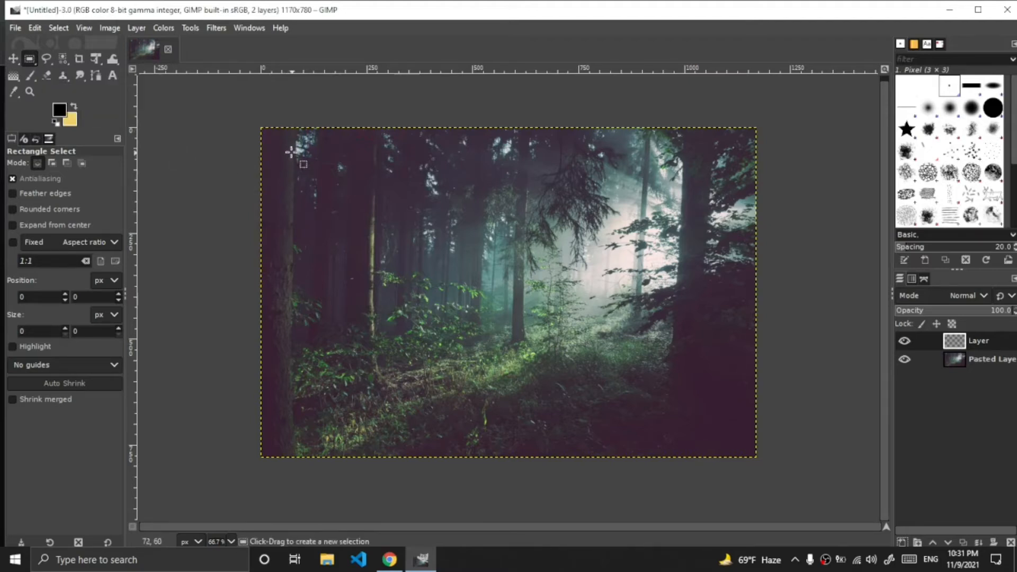
# - Make a roughly centred rectangular selection of about 1018 x 639 px, positioned at about 78, 81
pyautogui.moveTo(296, 146); pyautogui.dragTo(733, 435)
pyautogui.moveTo(423, 164)
pyautogui.mouseDown()
pyautogui.moveTo(424, 147)
pyautogui.moveTo(421, 175)
pyautogui.mouseUp()
pyautogui.moveTo(311, 274)
pyautogui.mouseDown()
pyautogui.moveTo(276, 278)
pyautogui.moveTo(310, 283)
pyautogui.mouseUp()
pyautogui.moveTo(461, 420)
pyautogui.mouseDown()
pyautogui.moveTo(464, 437)
pyautogui.moveTo(463, 411)
pyautogui.mouseUp()
pyautogui.moveTo(708, 317)
pyautogui.mouseDown()
pyautogui.moveTo(731, 323)
pyautogui.moveTo(707, 326)
pyautogui.moveTo(697, 313)
pyautogui.mouseUp()
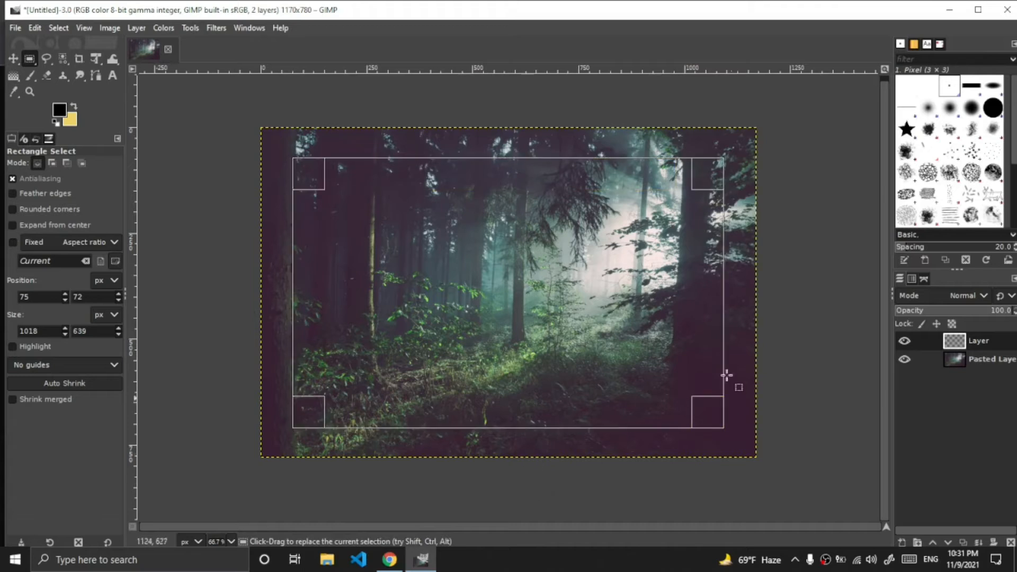
pyautogui.moveTo(475, 295); pyautogui.dragTo(476, 300)
# - Fill the rectangular selection on the new layer with the black foreground colour
pyautogui.click(34, 28)
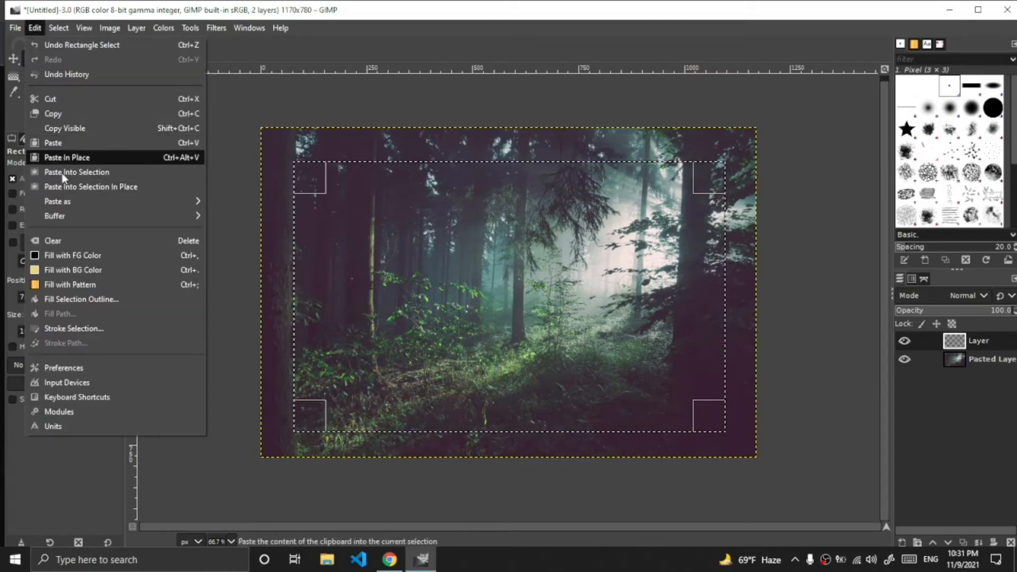
pyautogui.click(73, 255)
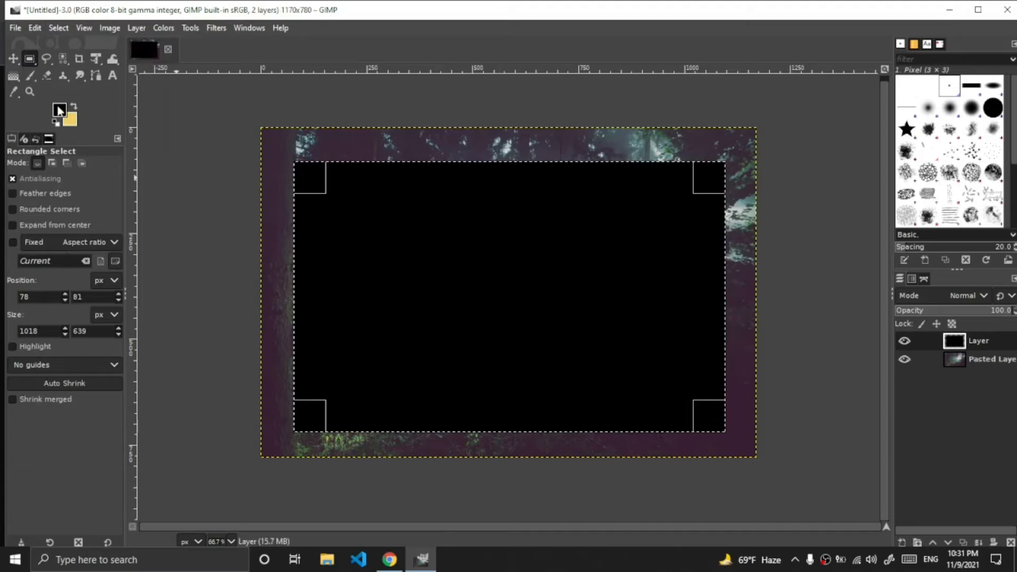
pyautogui.click(60, 111)
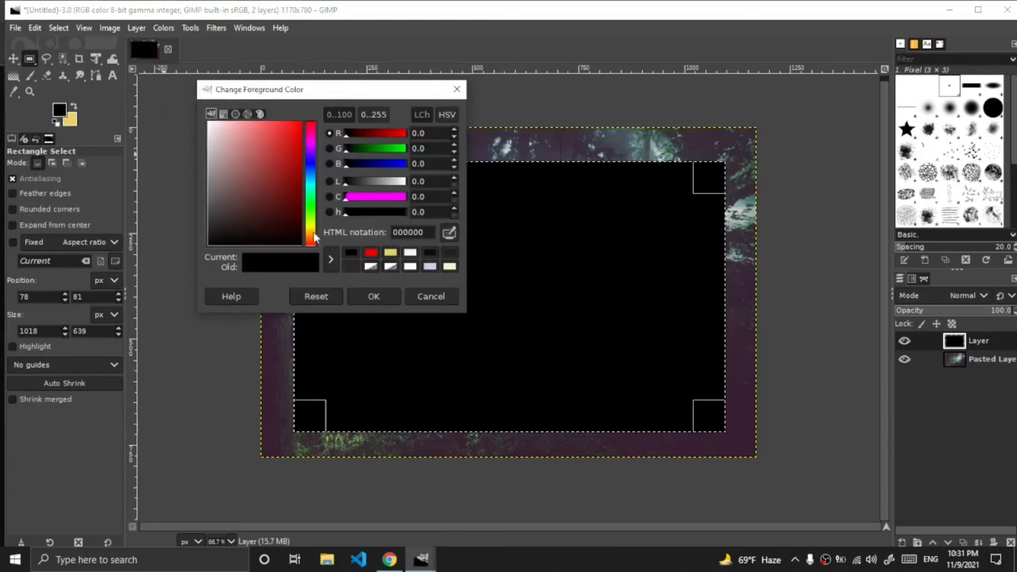
pyautogui.click(367, 297)
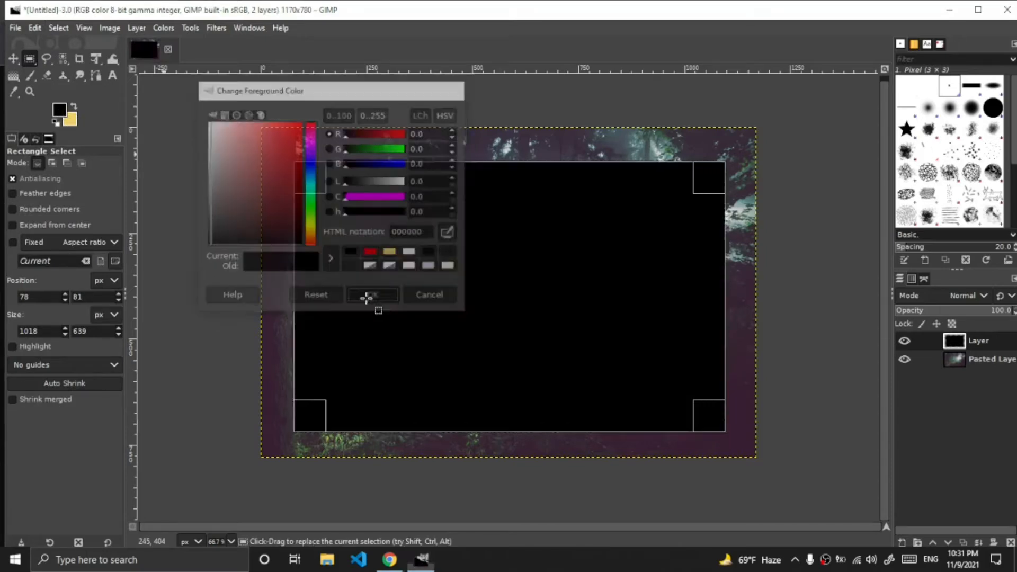
# - Lower the black rectangle layer's opacity to about 69.7 and clear the selection
pyautogui.moveTo(971, 311); pyautogui.dragTo(967, 312)
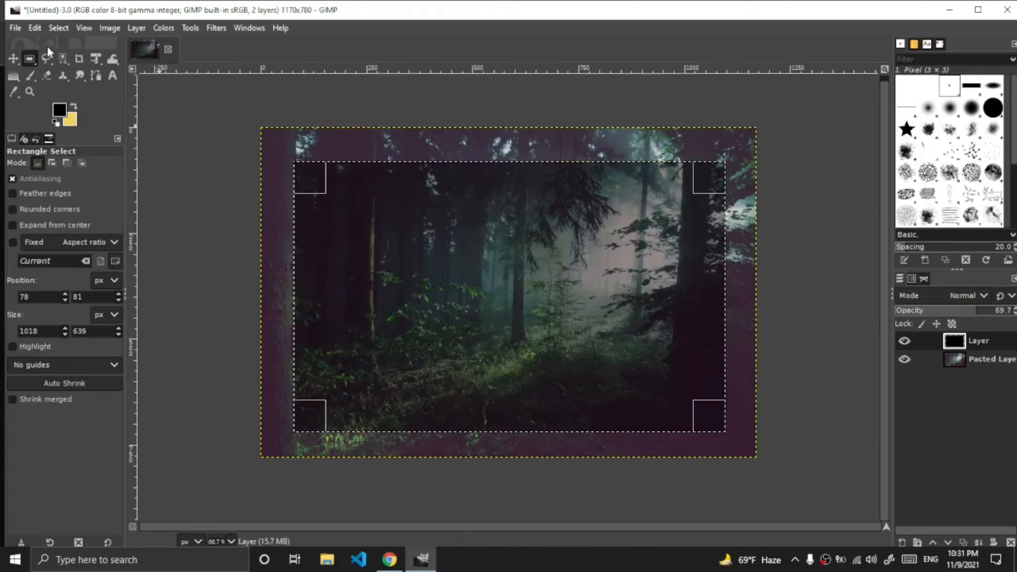
pyautogui.click(56, 29)
pyautogui.click(69, 60)
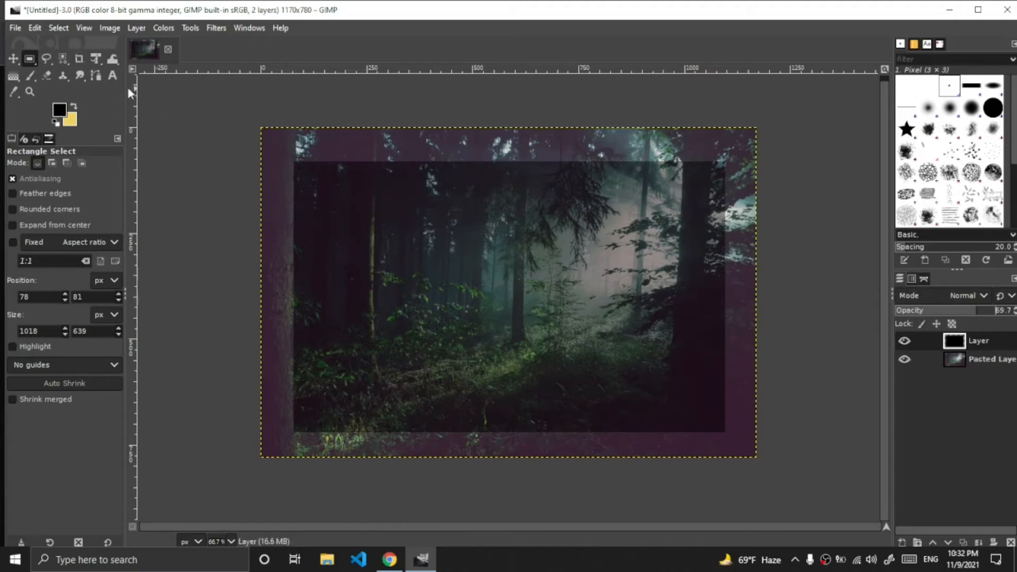
# - Activate the Text tool and set the foreground colour to white for the text
pyautogui.click(112, 75)
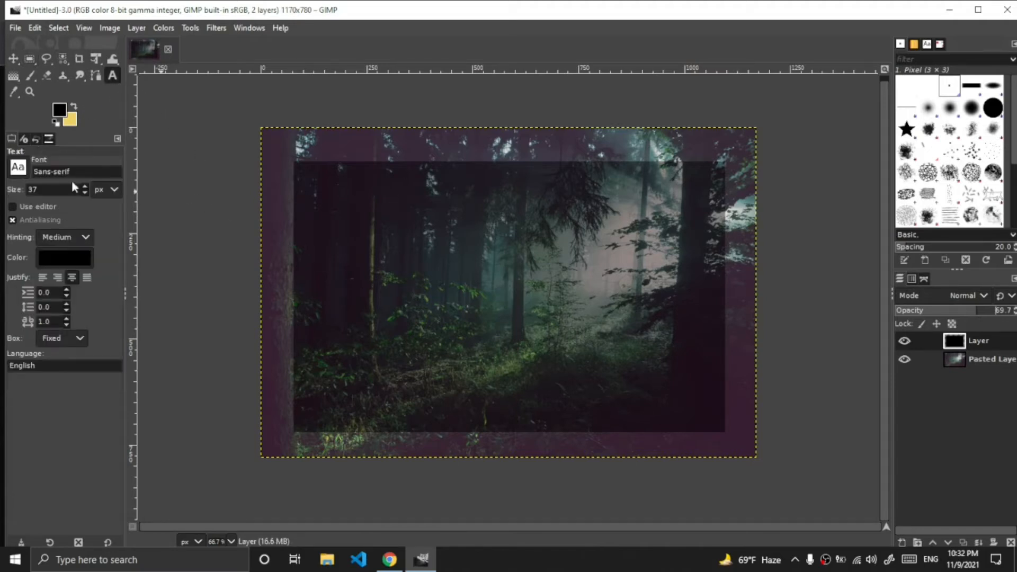
pyautogui.click(59, 111)
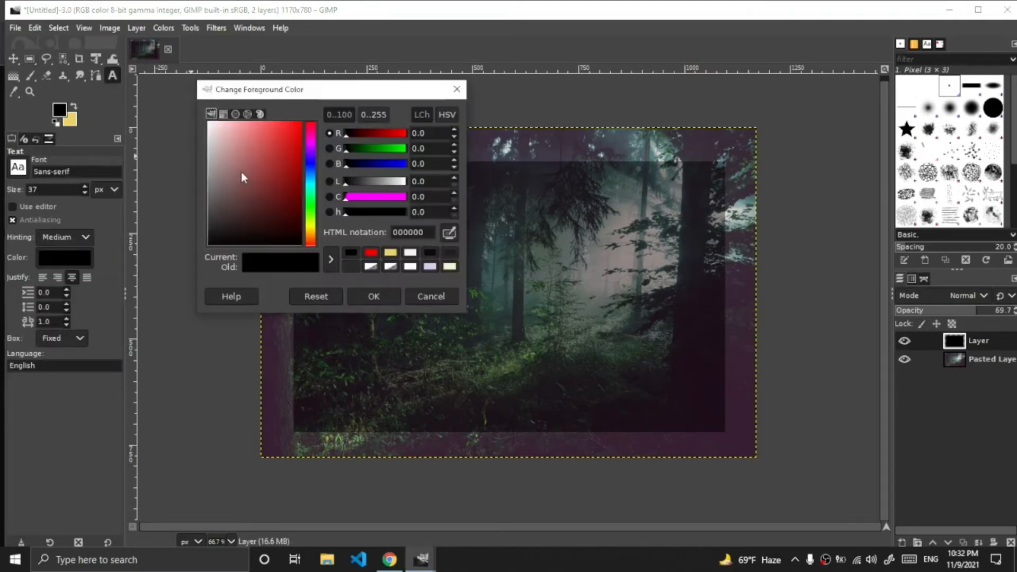
pyautogui.moveTo(241, 172); pyautogui.dragTo(217, 157)
pyautogui.click(365, 300)
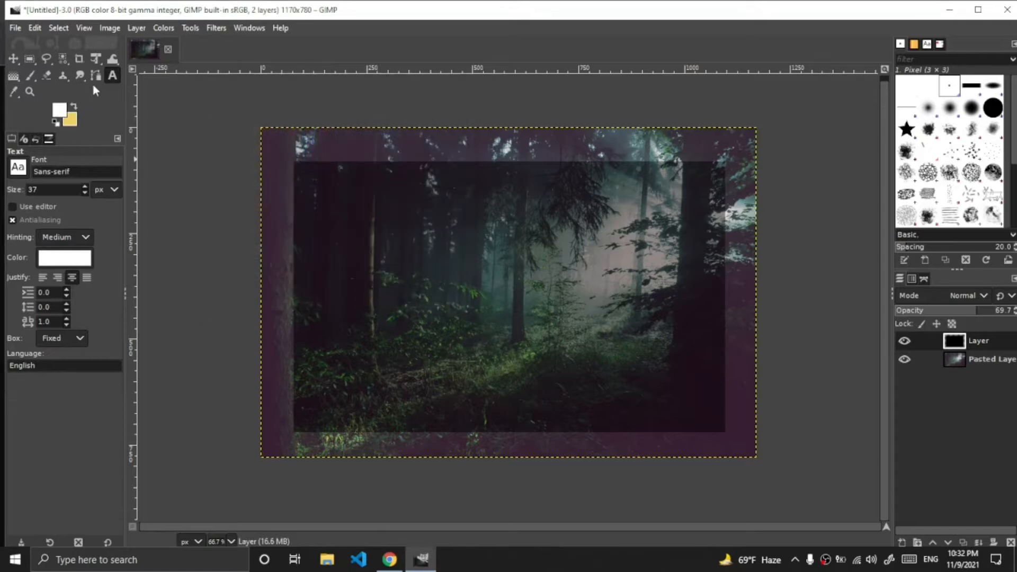
# - Draw a text box across the upper part of the dark rectangle and enter "Woodland Meditation Meeting"
pyautogui.moveTo(311, 183); pyautogui.dragTo(727, 221)
pyautogui.moveTo(318, 211); pyautogui.dragTo(290, 216)
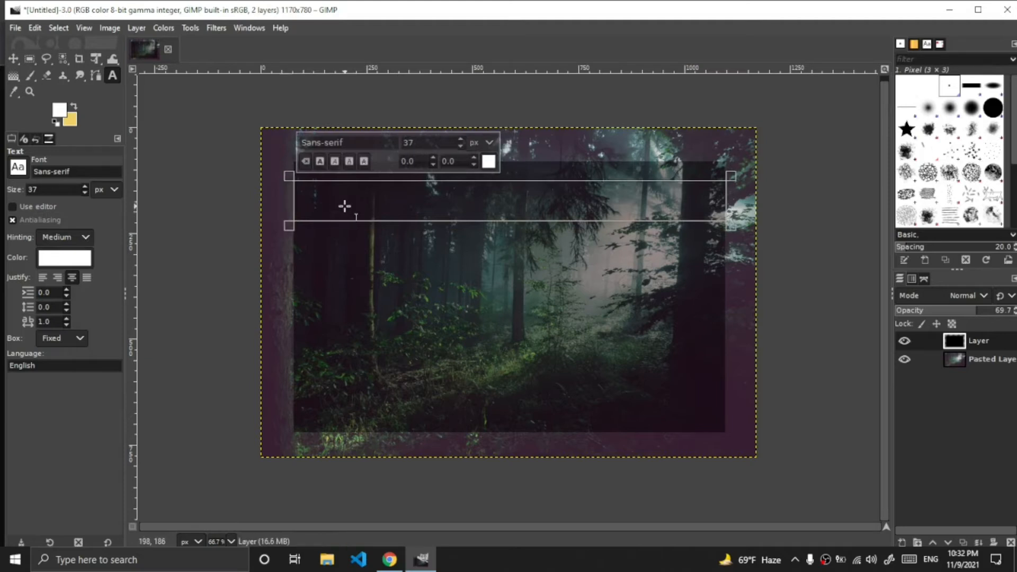
pyautogui.write('W')
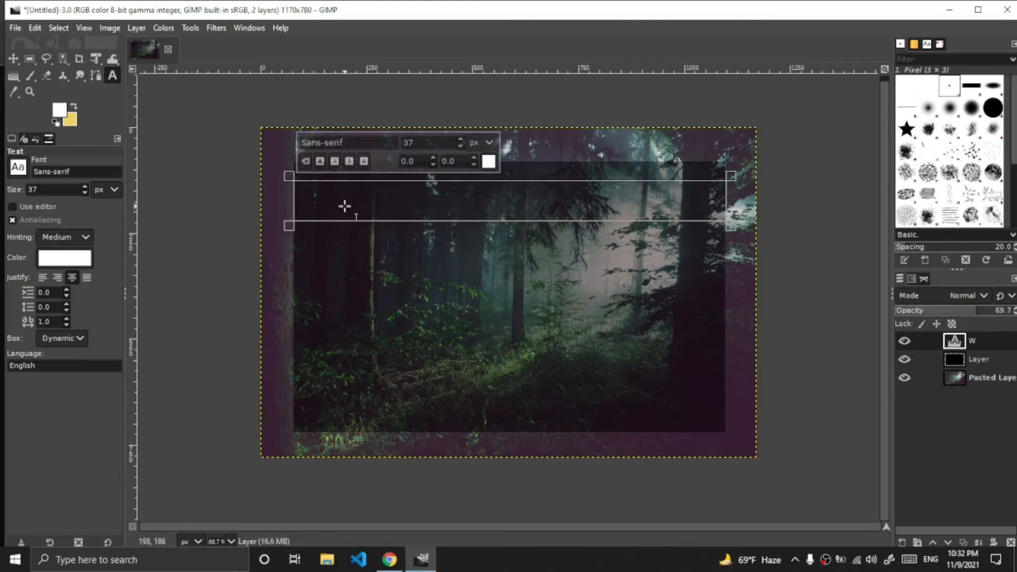
pyautogui.write('ood')
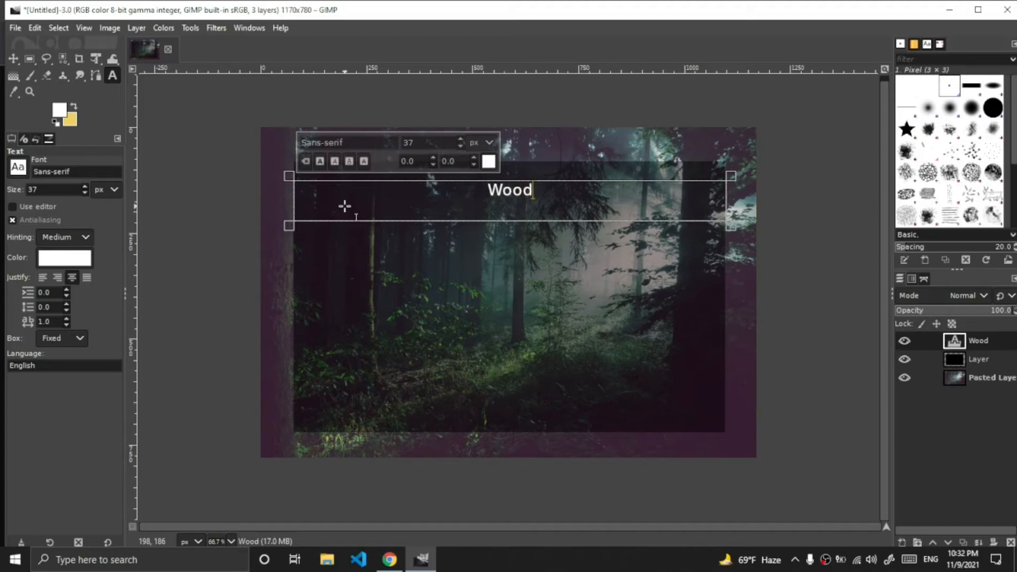
pyautogui.write('land Medi')
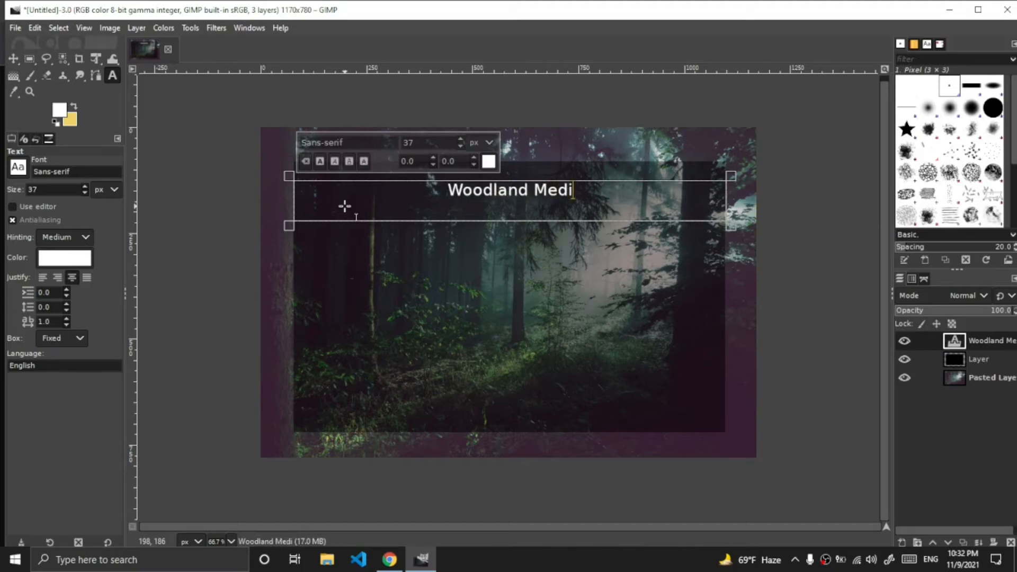
pyautogui.write('tation Meeting')
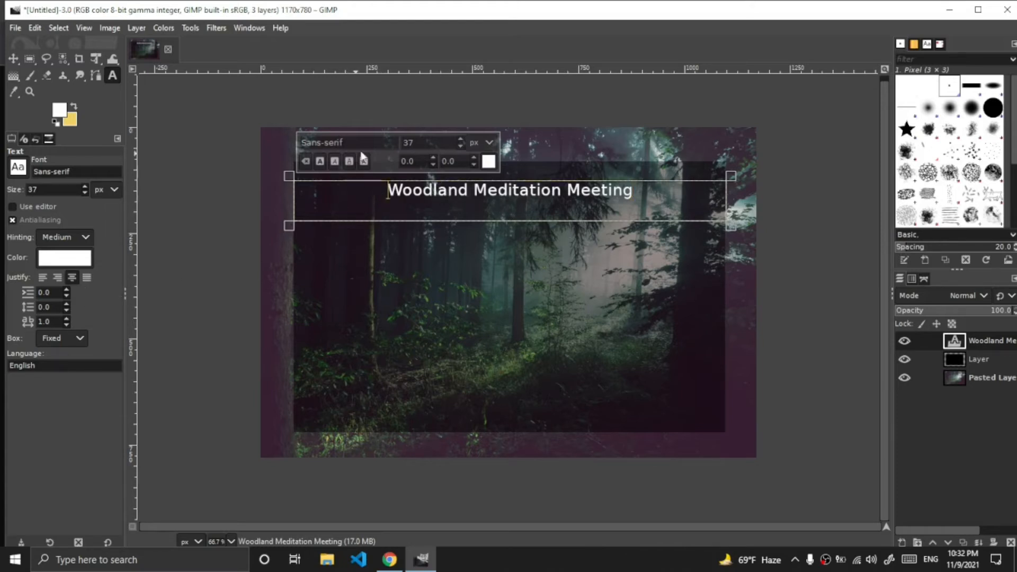
# - Try to set the title's font to Gothic Uralic without selecting its text
pyautogui.moveTo(361, 142); pyautogui.dragTo(299, 143)
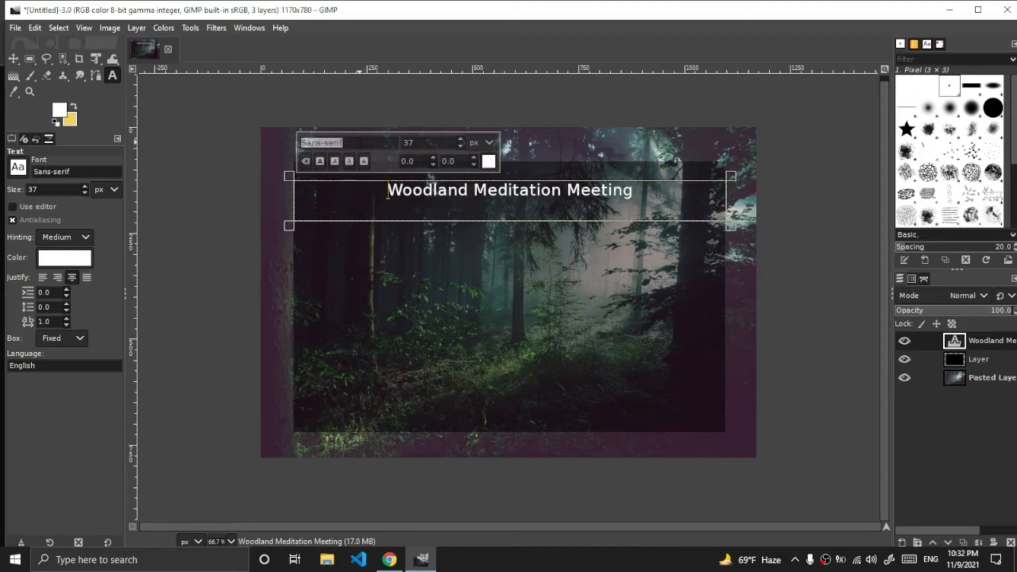
pyautogui.press('BackSpace')
pyautogui.write('g')
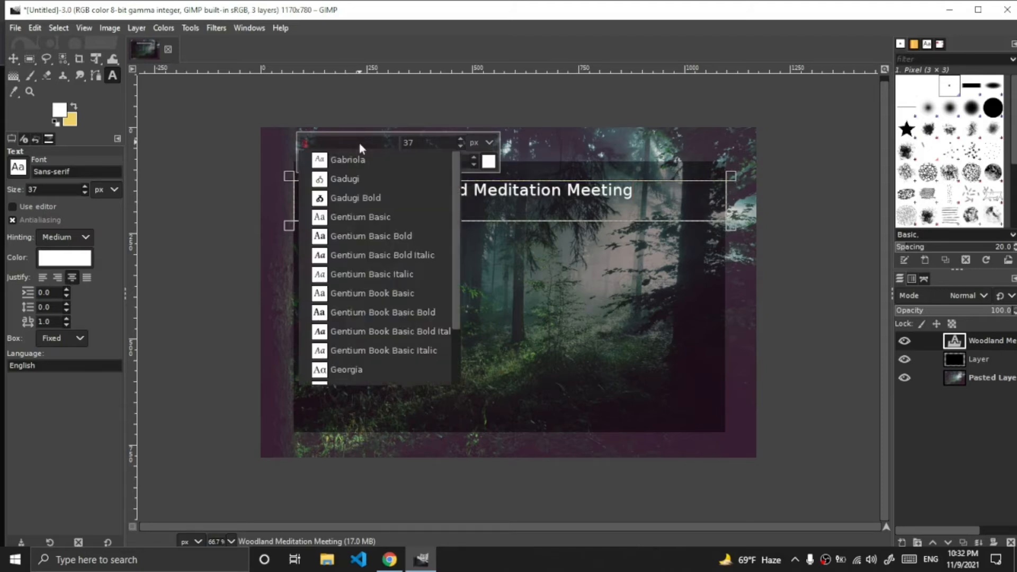
pyautogui.scroll(-2, 365, 271)
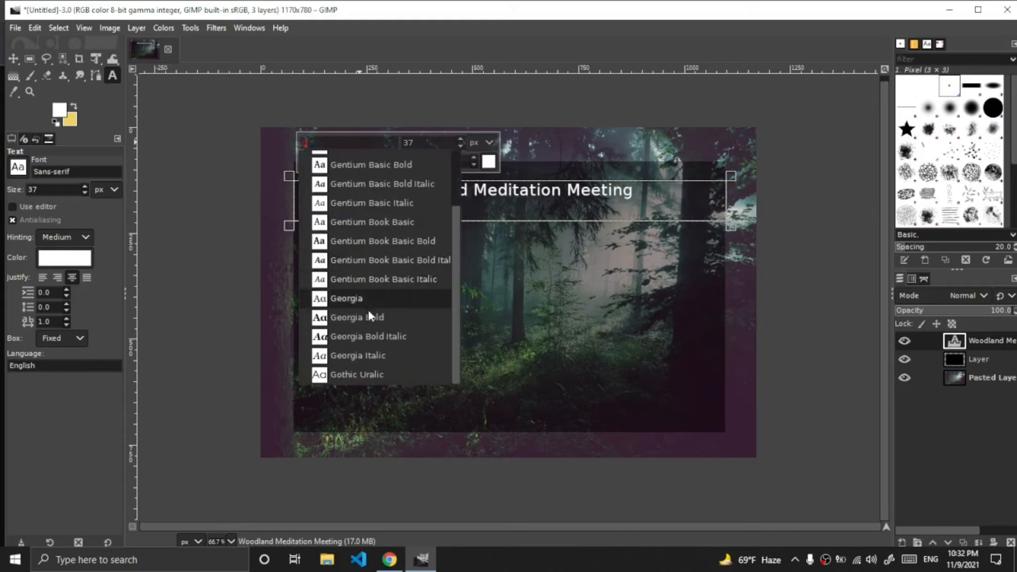
pyautogui.click(373, 375)
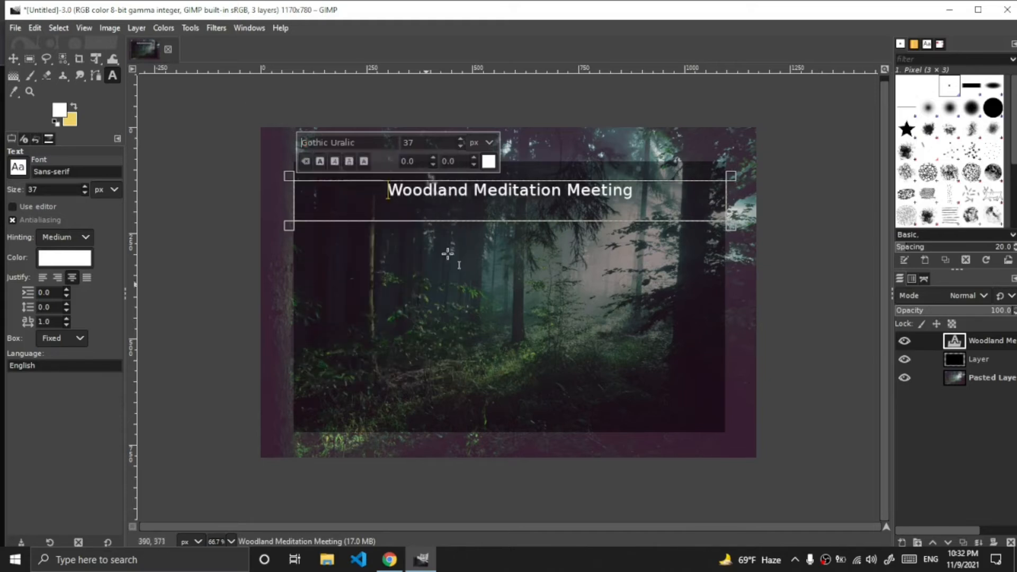
# - Select all of the "Woodland Meditation Meeting" title text and set its font to Gothic Uralic
pyautogui.hotkey('ctrl', 'a')
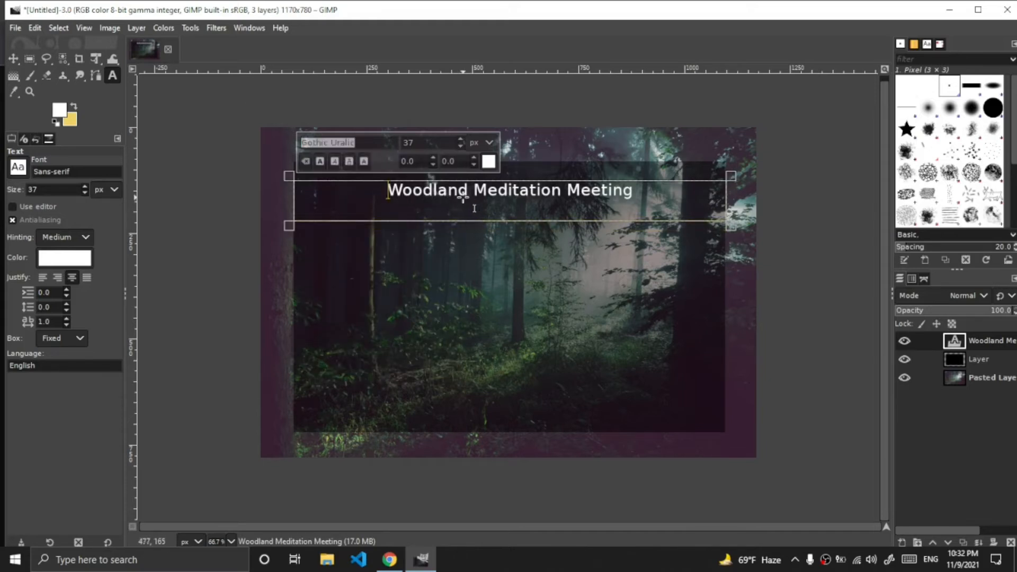
pyautogui.click(463, 199)
pyautogui.hotkey('ctrl', 'a')
pyautogui.tripleClick(360, 145)
pyautogui.press('BackSpace')
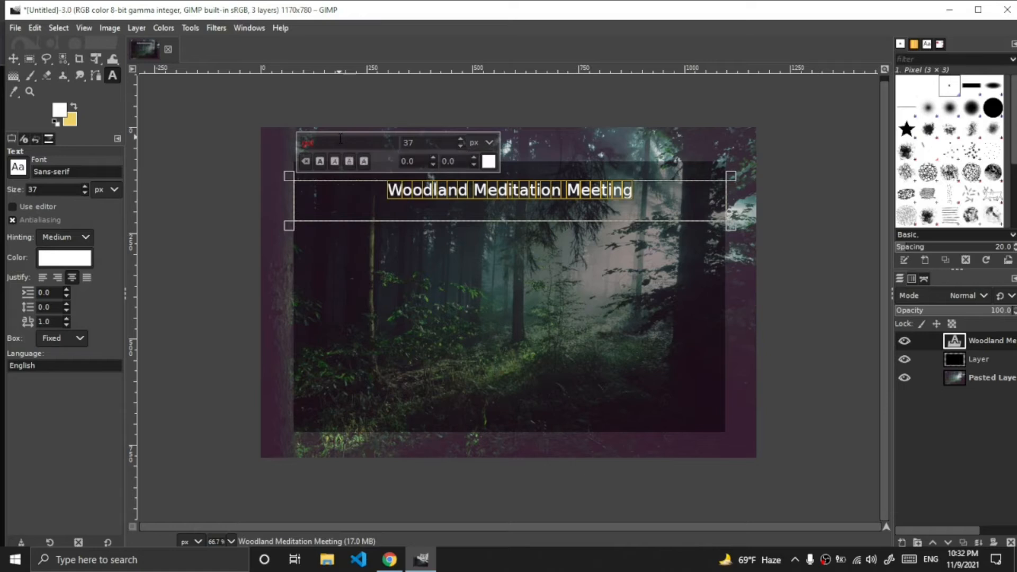
pyautogui.write('g')
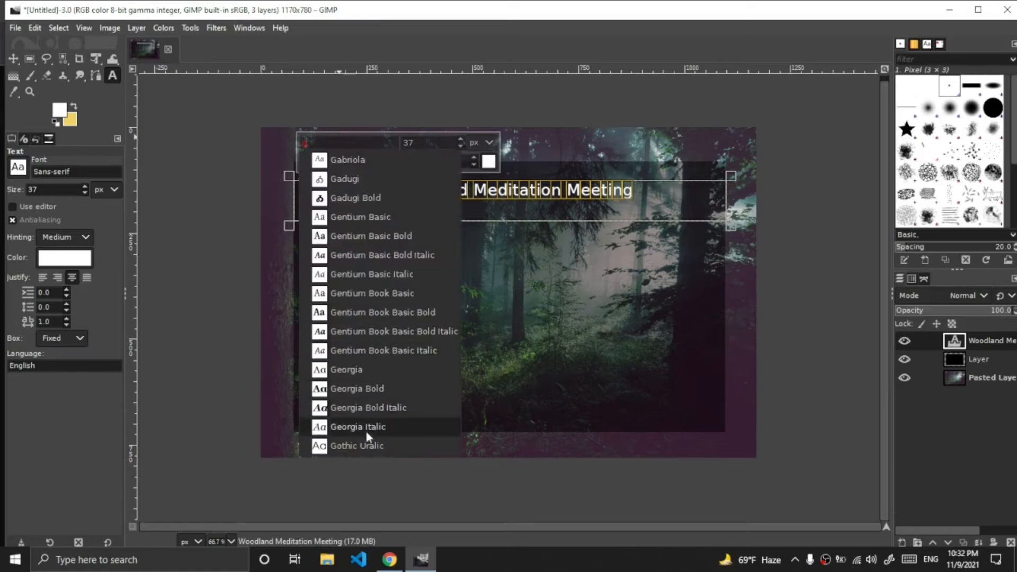
pyautogui.click(369, 445)
pyautogui.click(956, 359)
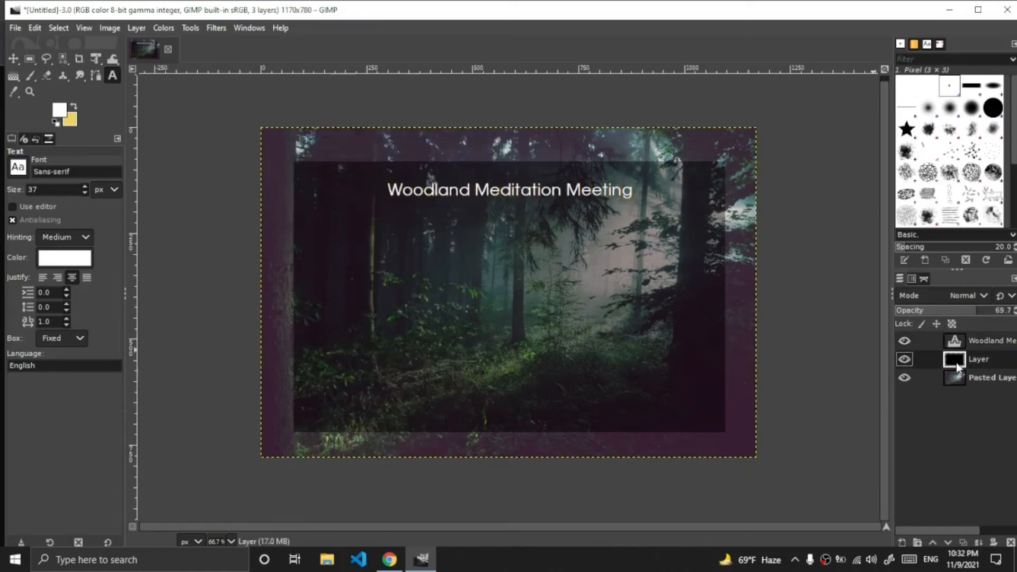
pyautogui.click(952, 343)
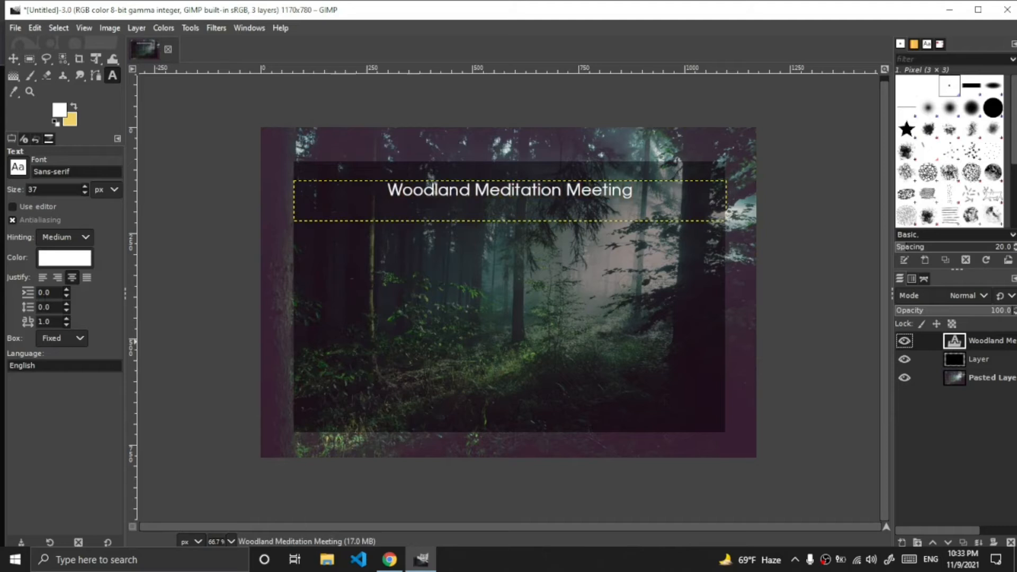
# - Set the Text tool's default font to Gothic Uralic for new text
pyautogui.click(18, 170)
pyautogui.click(60, 171)
pyautogui.tripleClick(59, 171)
pyautogui.write('g')
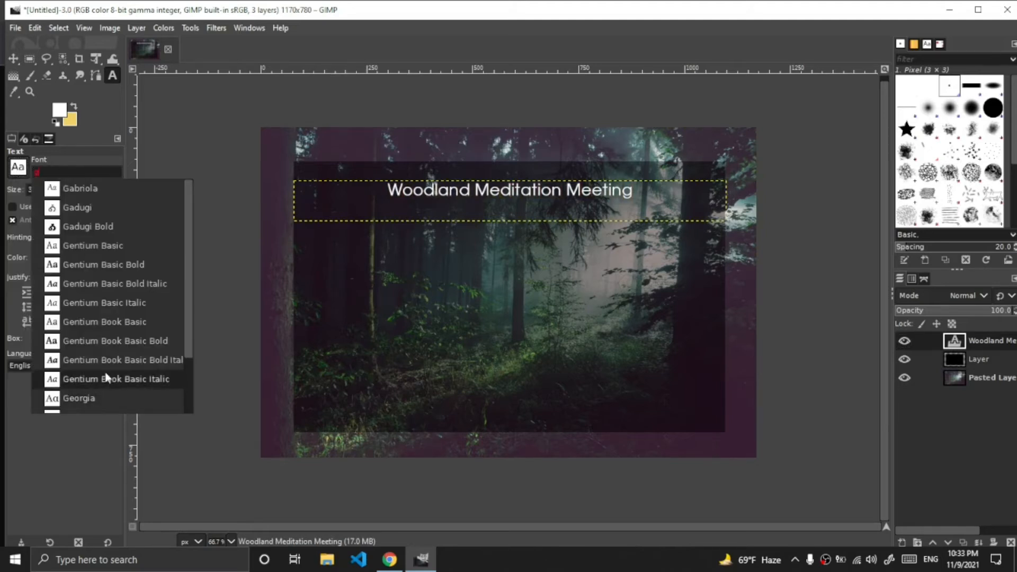
pyautogui.scroll(-2, 103, 367)
pyautogui.click(107, 404)
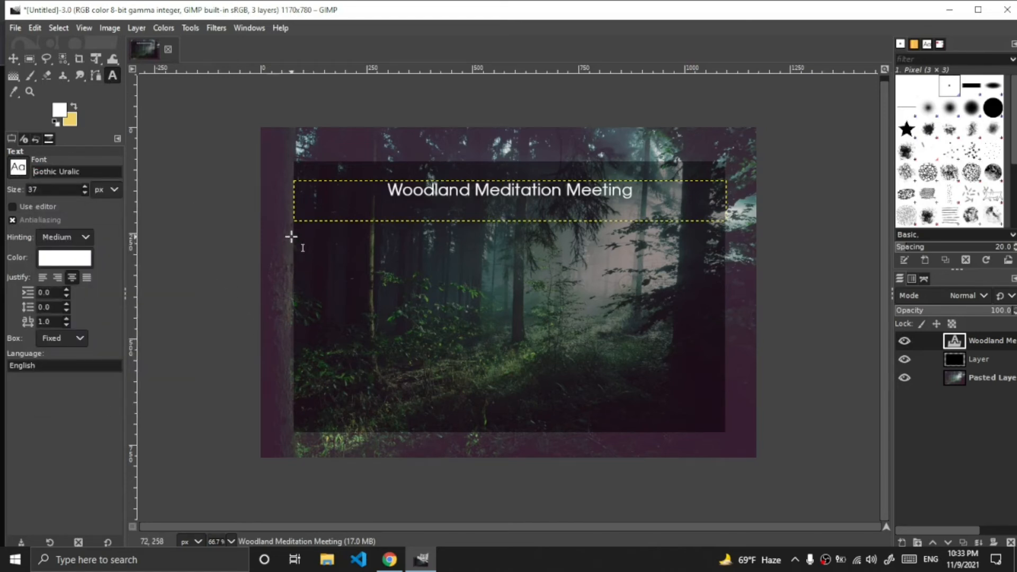
# - Draw a text box across the dark rectangle below the title and enter "Meditation retreat in the woods"
pyautogui.moveTo(293, 236); pyautogui.dragTo(731, 275)
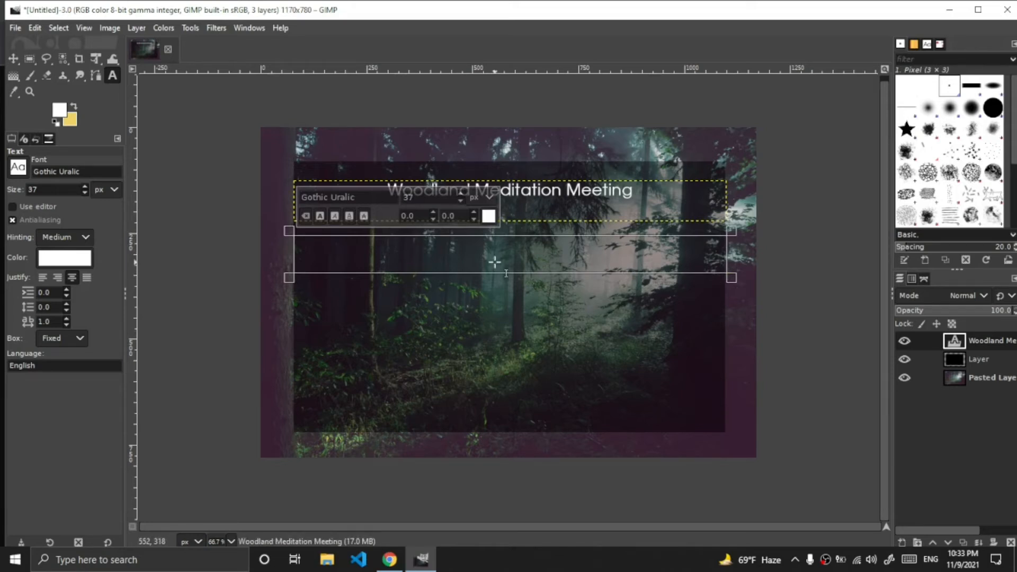
pyautogui.write('Med')
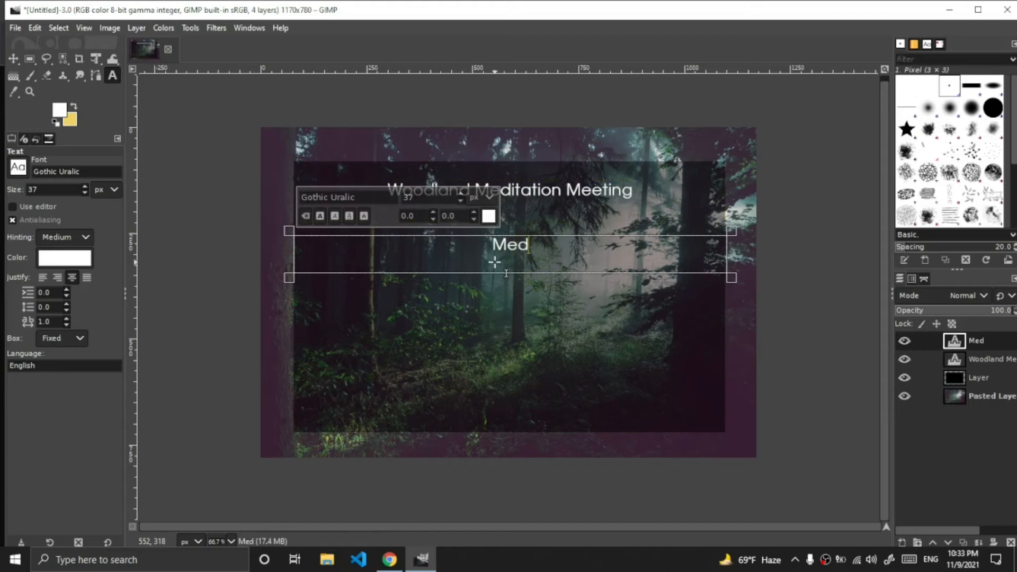
pyautogui.write('itation retreat')
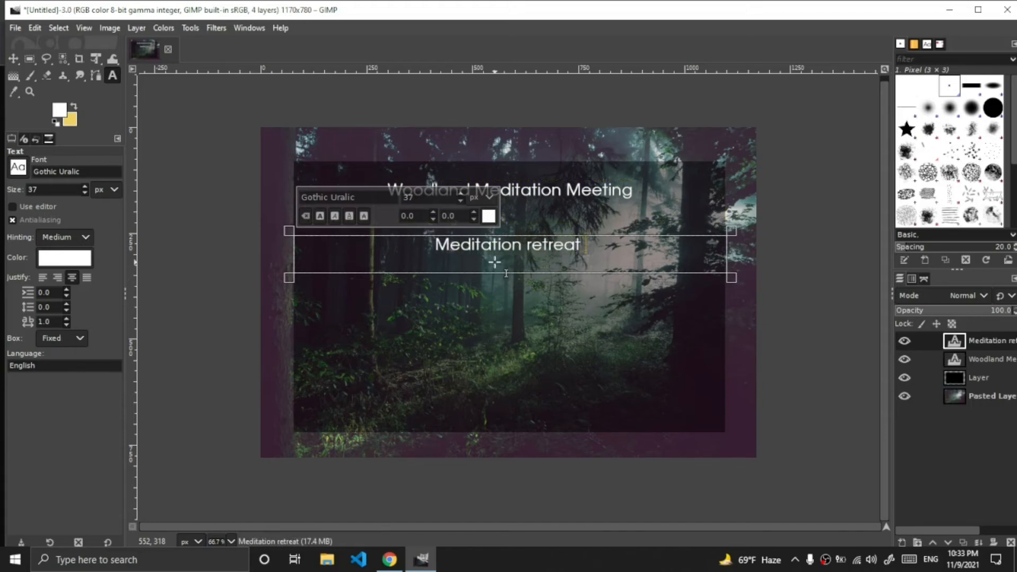
pyautogui.write(' in the ')
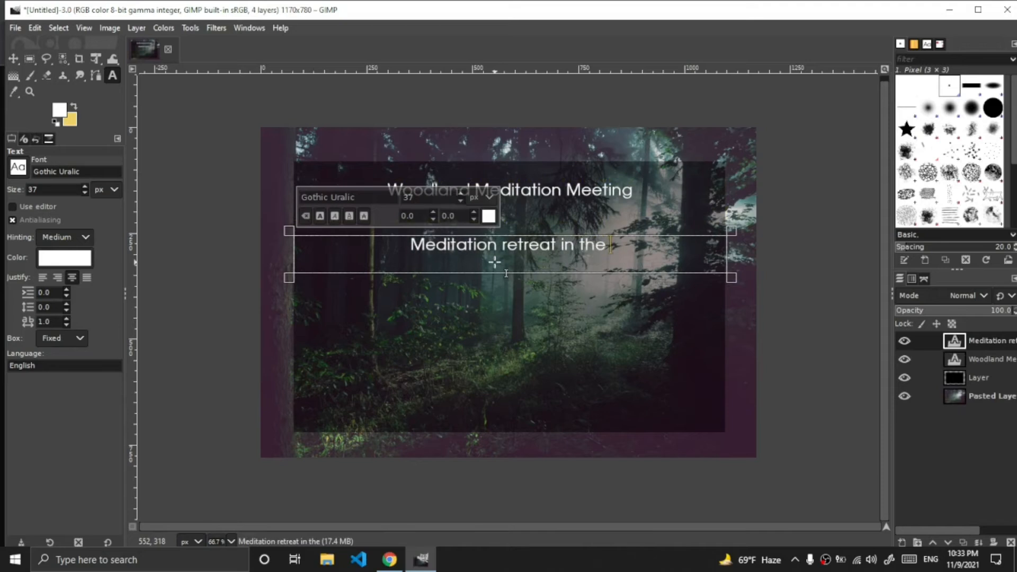
pyautogui.write('woods')
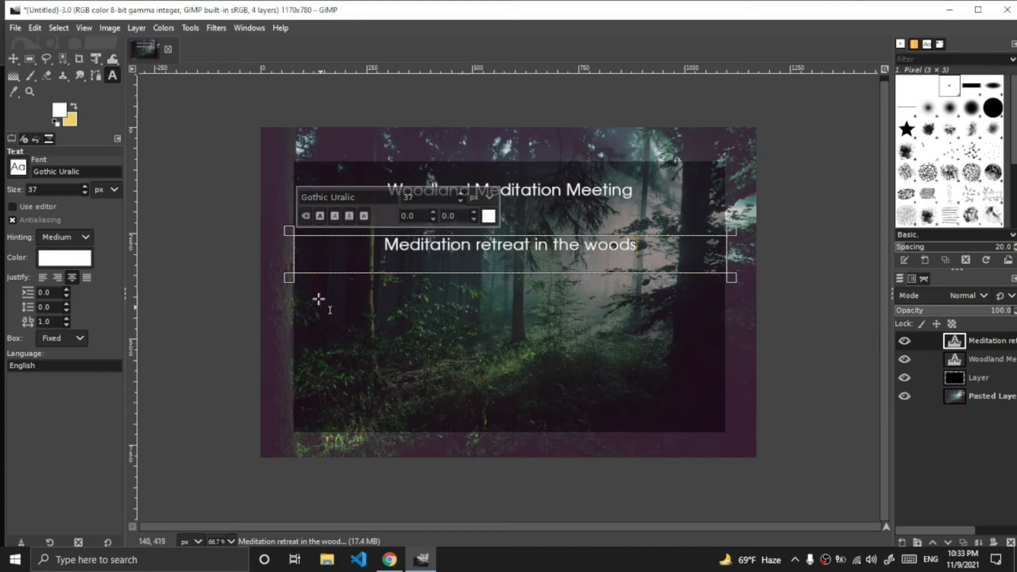
# - Draw a text box spanning the dark rectangle below the "Meditation retreat in the woods" line and enter "December 4-8"
pyautogui.moveTo(315, 282); pyautogui.dragTo(324, 314)
pyautogui.moveTo(329, 297); pyautogui.dragTo(724, 336)
pyautogui.moveTo(325, 318); pyautogui.dragTo(287, 316)
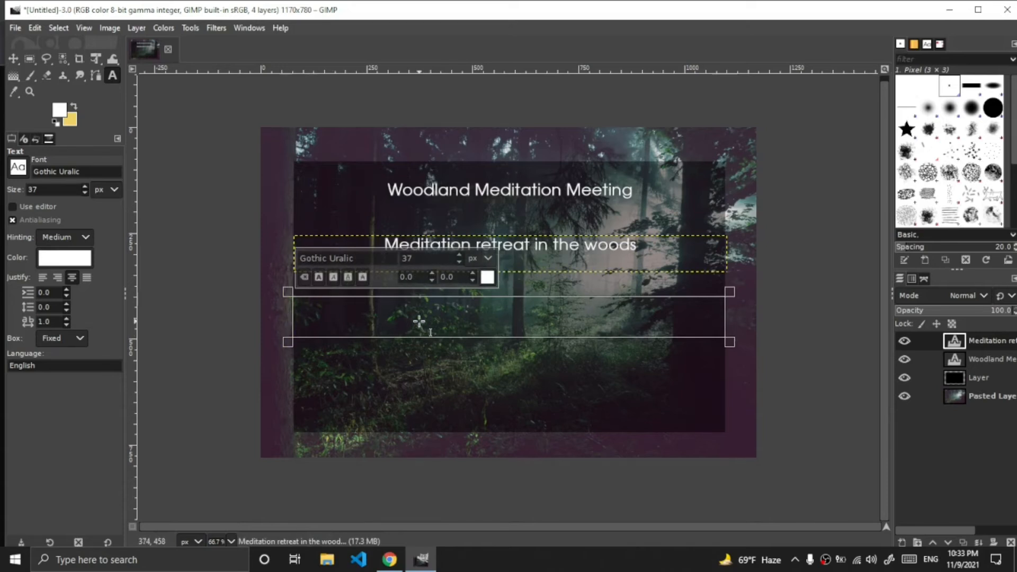
pyautogui.write('De')
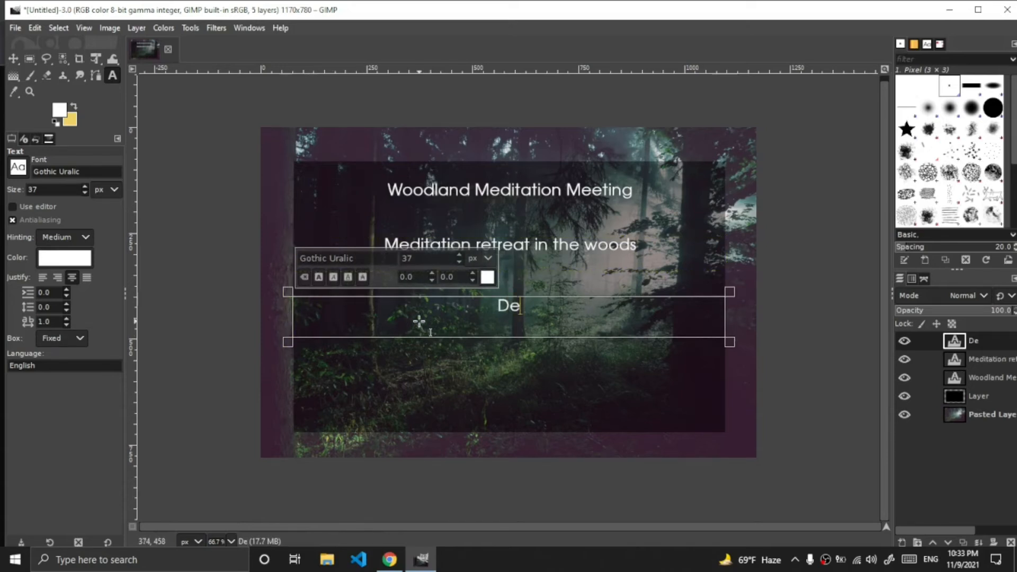
pyautogui.write('cember')
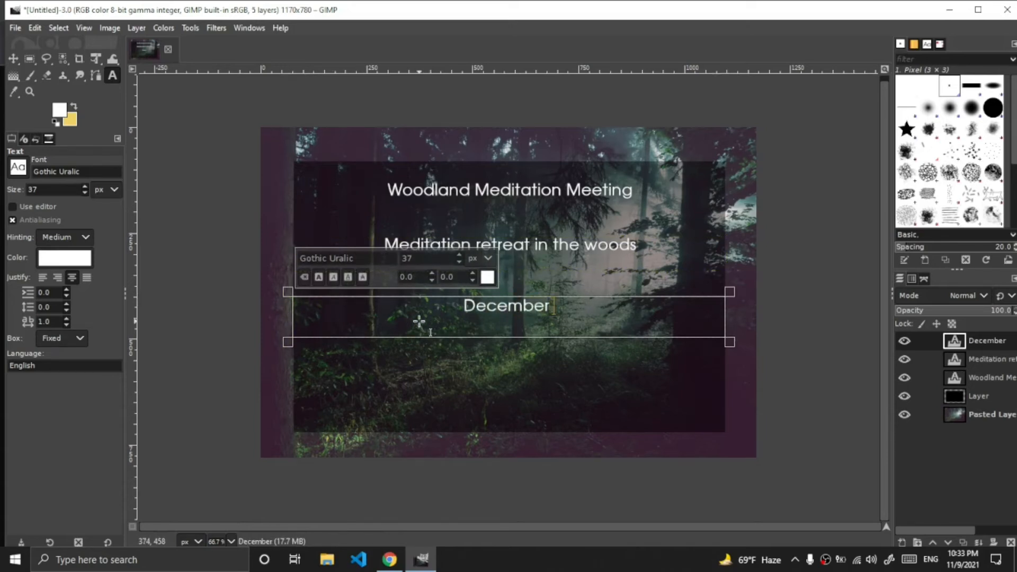
pyautogui.write(' 4-8')
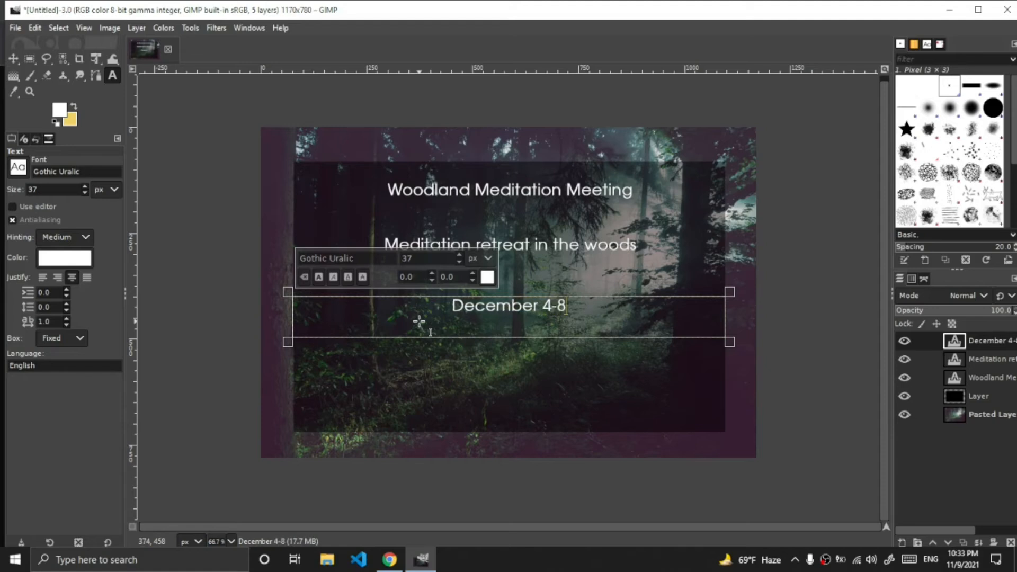
# - Change the colour of the "December 4-8" text to the yellow from the colour history
pyautogui.moveTo(579, 311); pyautogui.dragTo(463, 321)
pyautogui.click(487, 277)
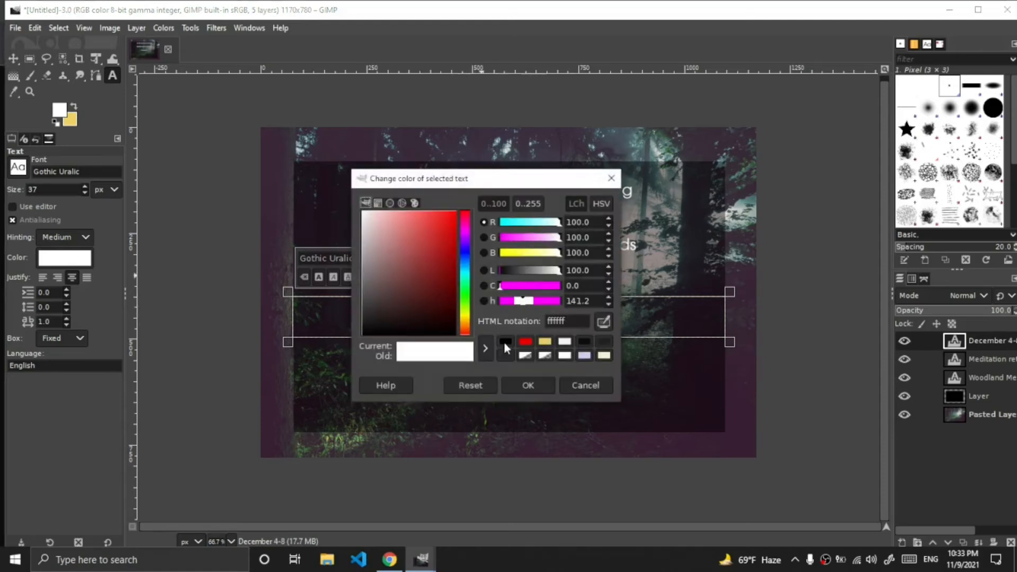
pyautogui.click(545, 342)
pyautogui.click(527, 385)
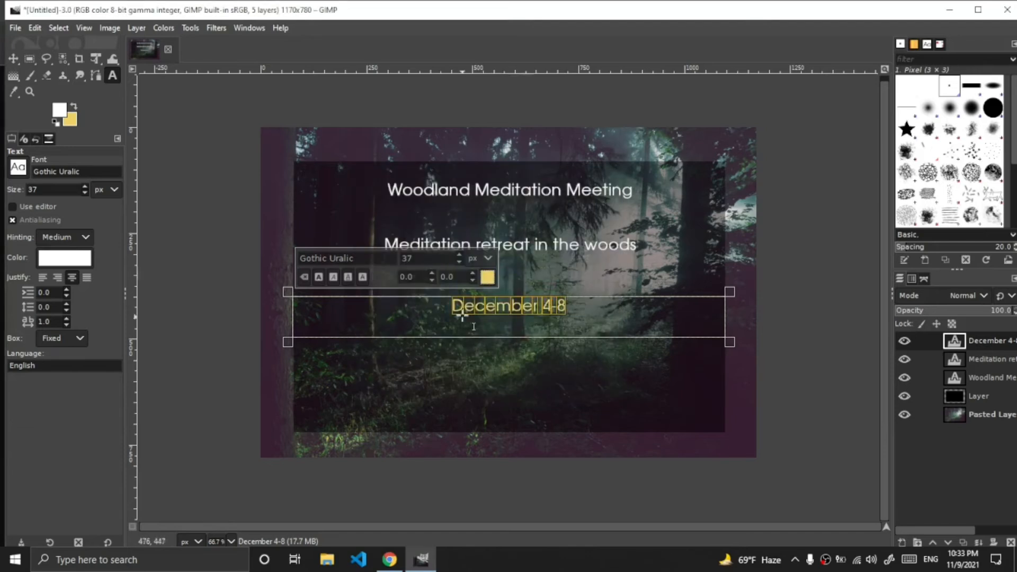
# - Move the date text box's upper edge slightly up and pull its lower edge up close beneath the text
pyautogui.moveTo(536, 293); pyautogui.dragTo(538, 286)
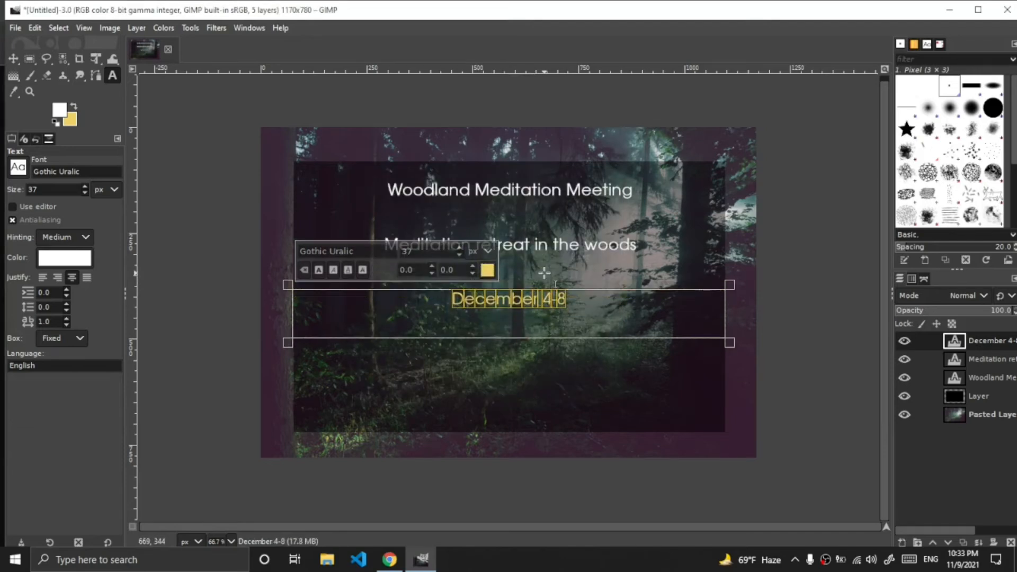
pyautogui.moveTo(548, 344); pyautogui.dragTo(545, 315)
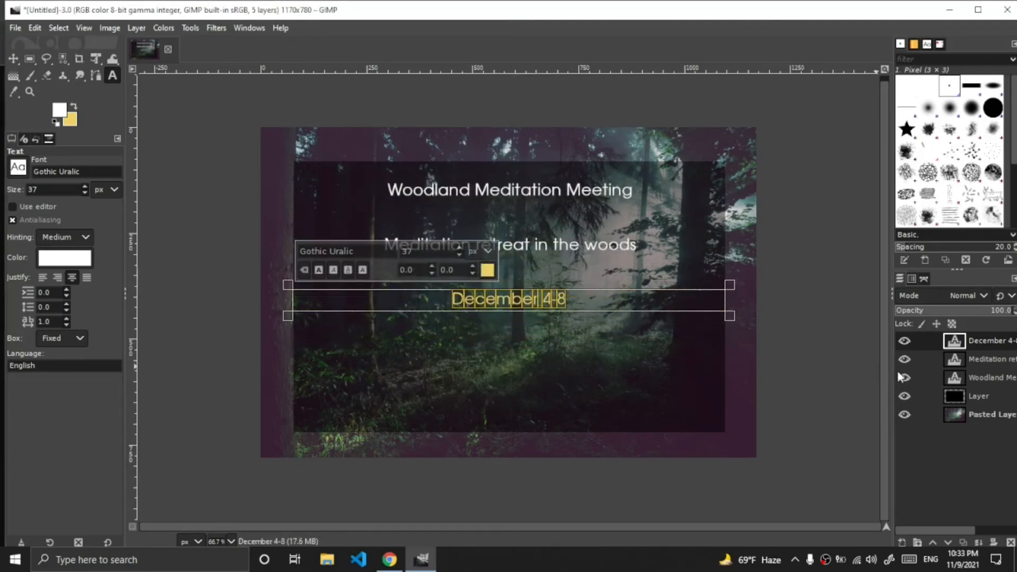
pyautogui.click(956, 416)
pyautogui.click(949, 345)
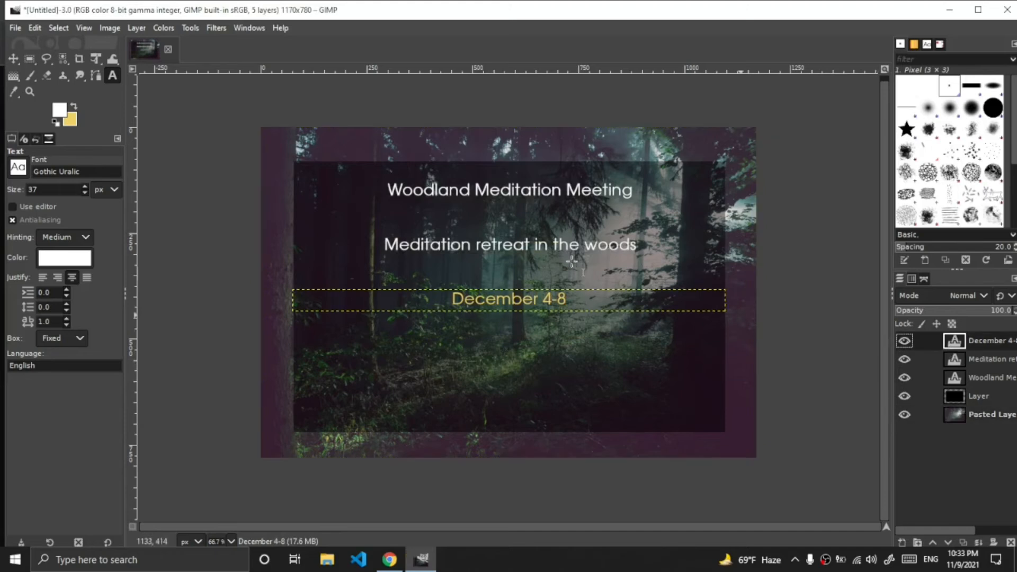
pyautogui.moveTo(295, 415); pyautogui.dragTo(722, 430)
pyautogui.moveTo(620, 408); pyautogui.dragTo(619, 405)
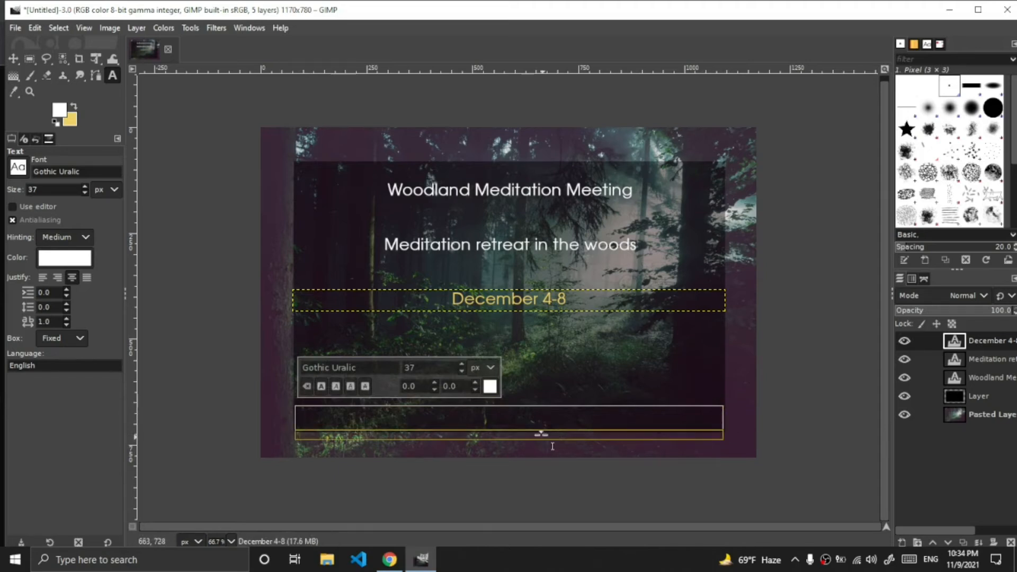
pyautogui.moveTo(290, 415); pyautogui.dragTo(289, 415)
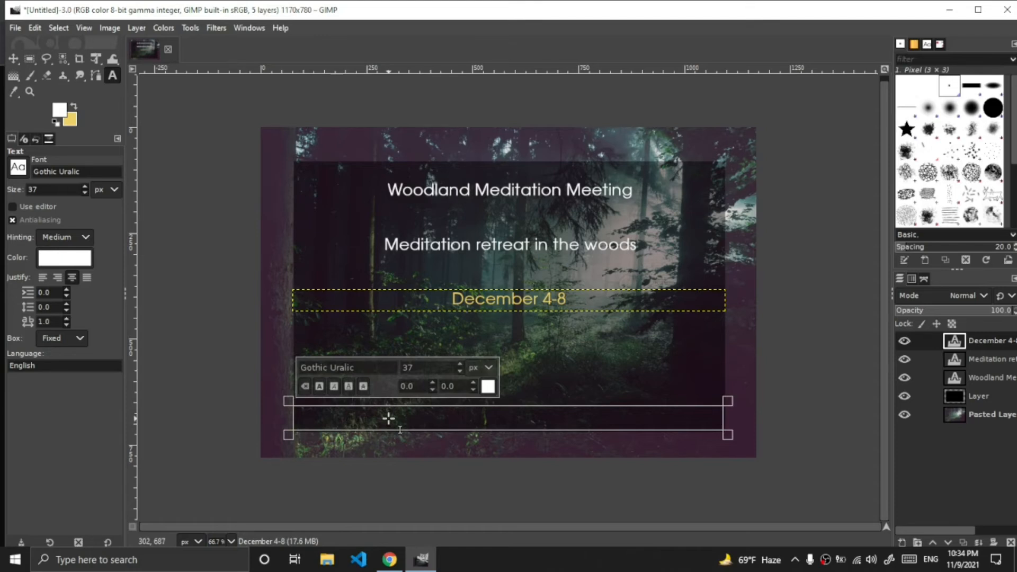
pyautogui.write('www.')
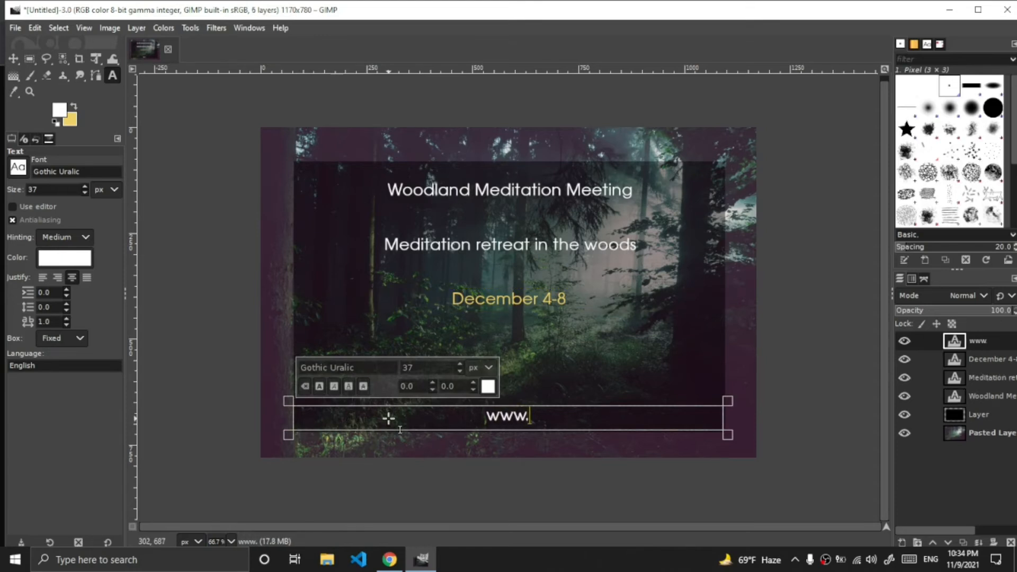
pyautogui.write('meditation')
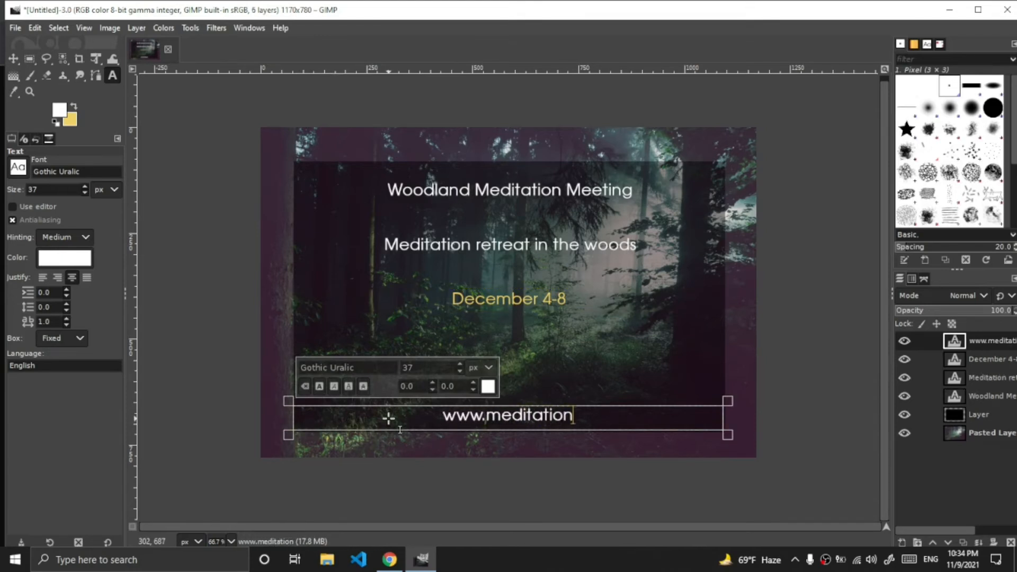
pyautogui.write('.com')
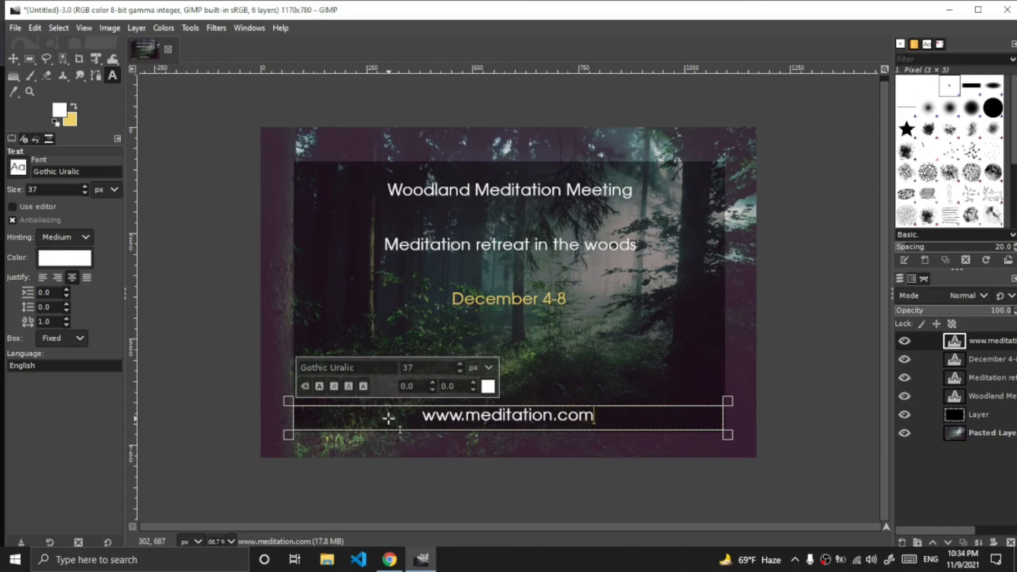
pyautogui.moveTo(594, 415); pyautogui.dragTo(411, 416)
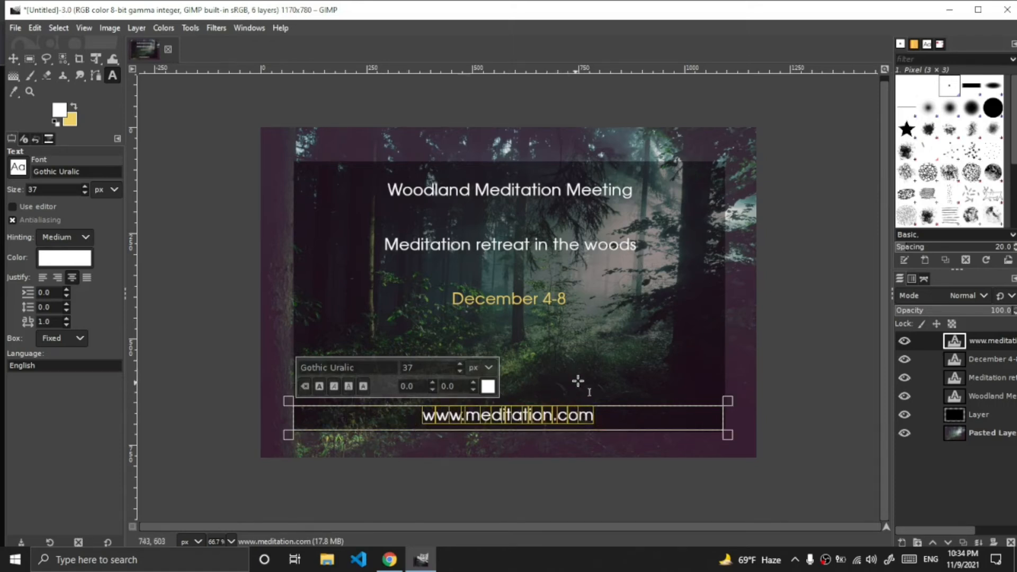
pyautogui.click(459, 371)
pyautogui.click(459, 371)
pyautogui.click(460, 371)
pyautogui.click(460, 371)
pyautogui.click(490, 421)
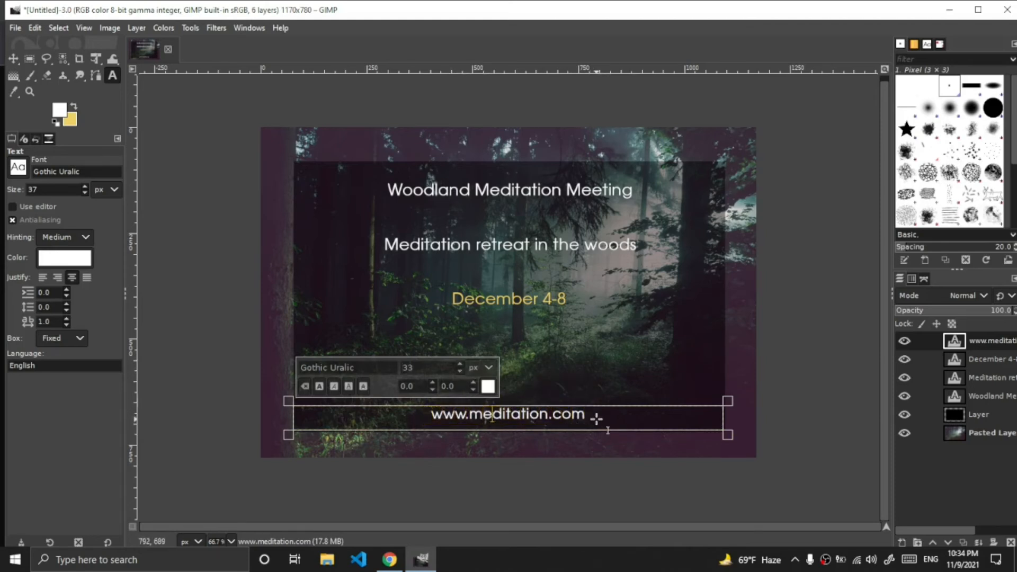
pyautogui.moveTo(602, 415); pyautogui.dragTo(430, 394)
pyautogui.click(459, 371)
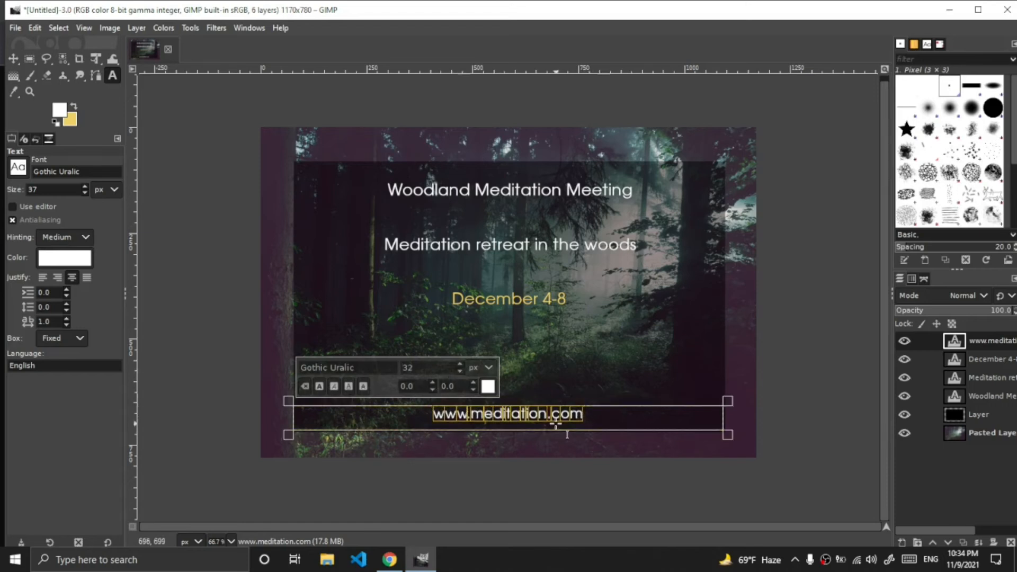
pyautogui.click(459, 363)
pyautogui.click(539, 413)
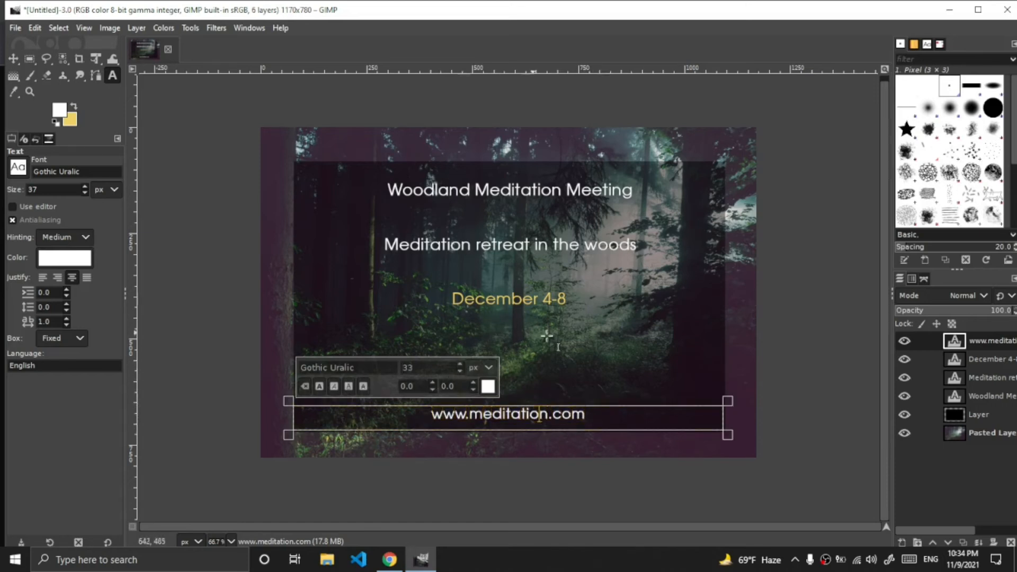
pyautogui.click(955, 361)
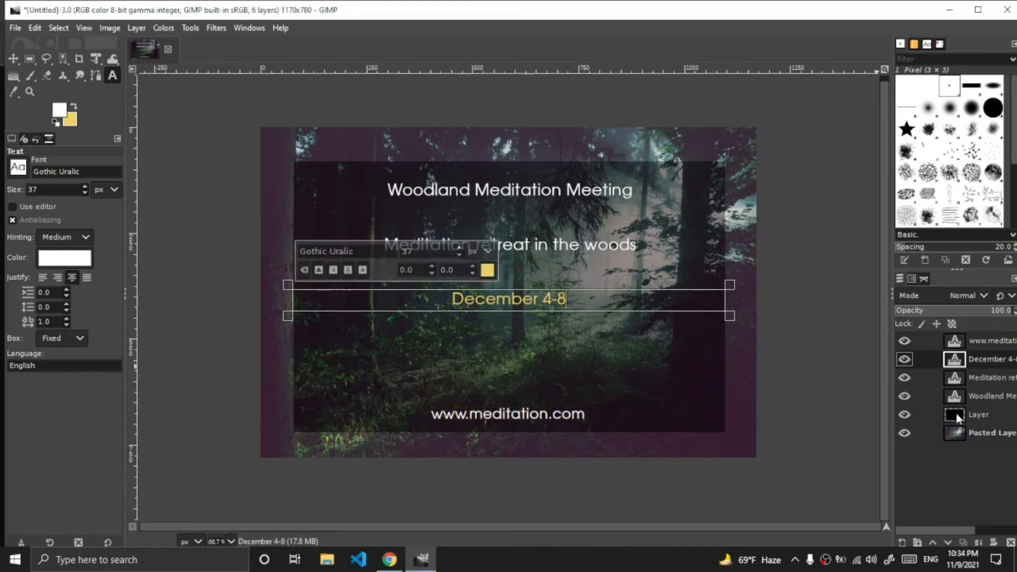
pyautogui.click(952, 344)
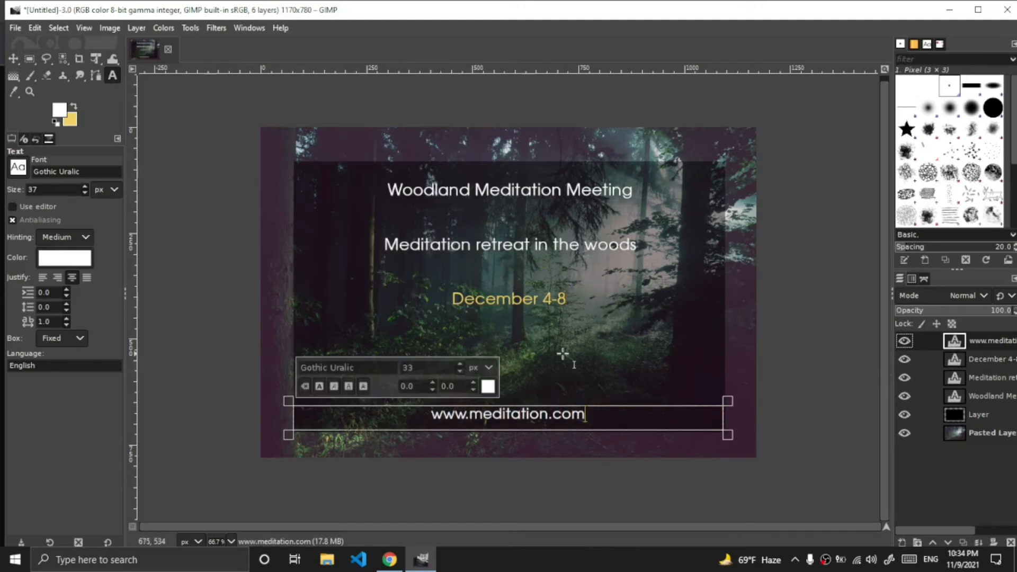
# - Draw a text box between the date and the web address and enter "Come join for the fun and peace"
pyautogui.moveTo(311, 324); pyautogui.dragTo(691, 376)
pyautogui.moveTo(305, 344); pyautogui.dragTo(291, 340)
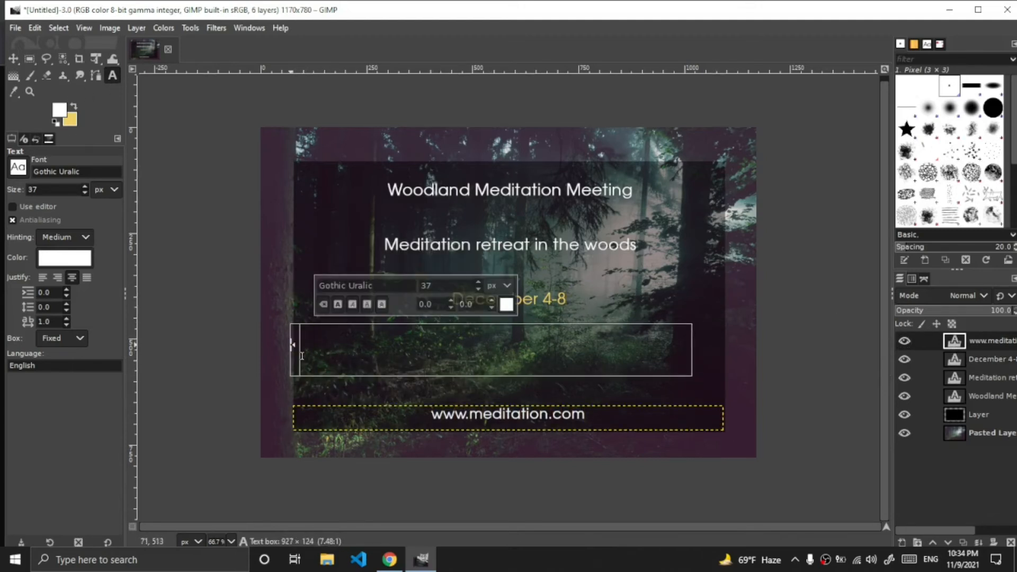
pyautogui.write('Com')
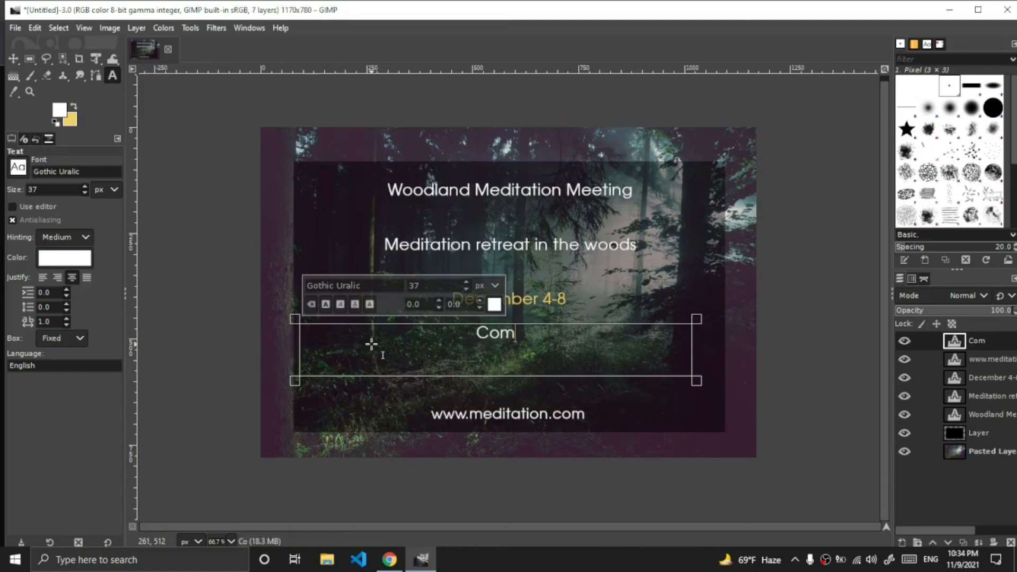
pyautogui.write('e join for the ')
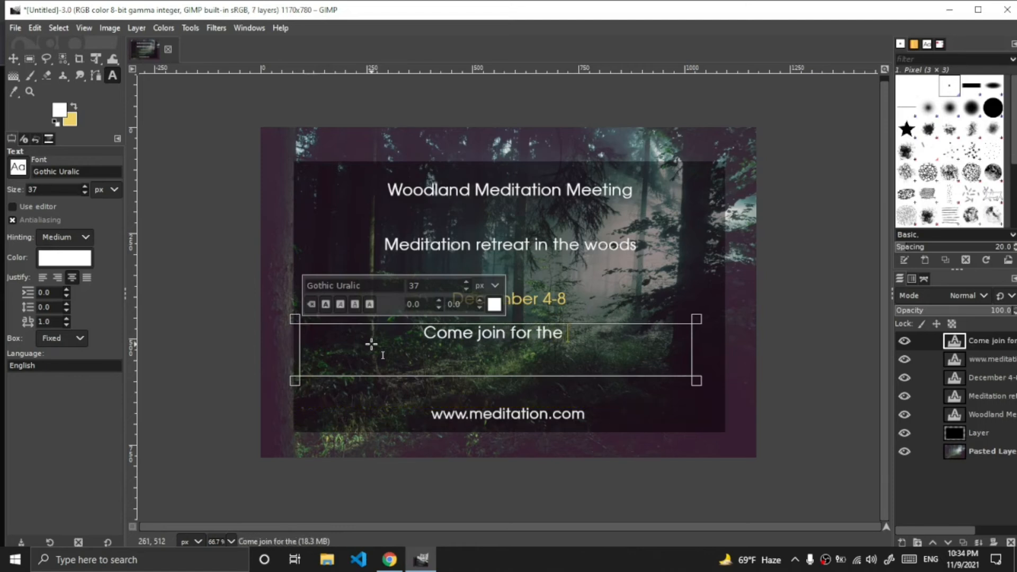
pyautogui.write('fun ')
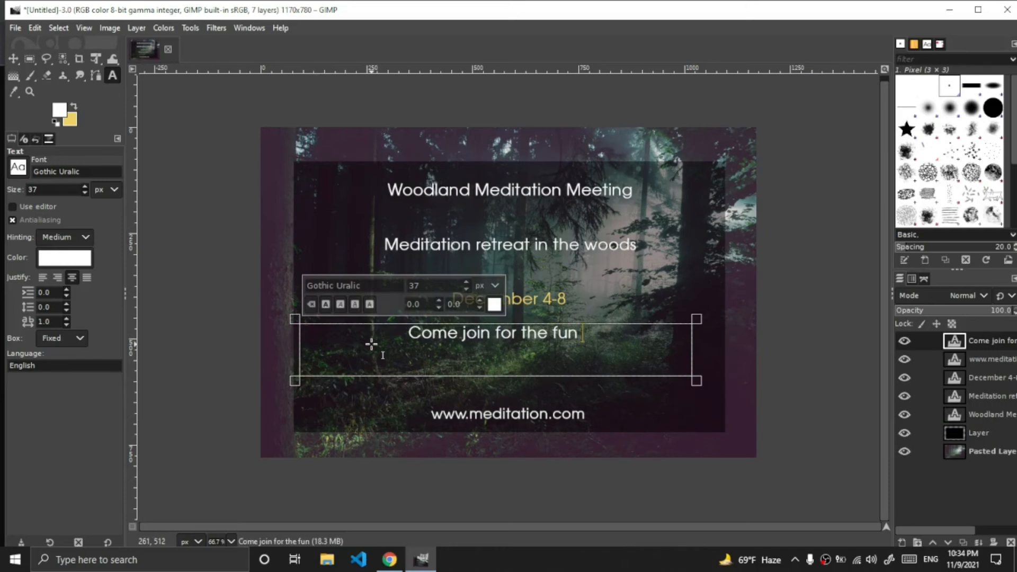
pyautogui.write('and peace')
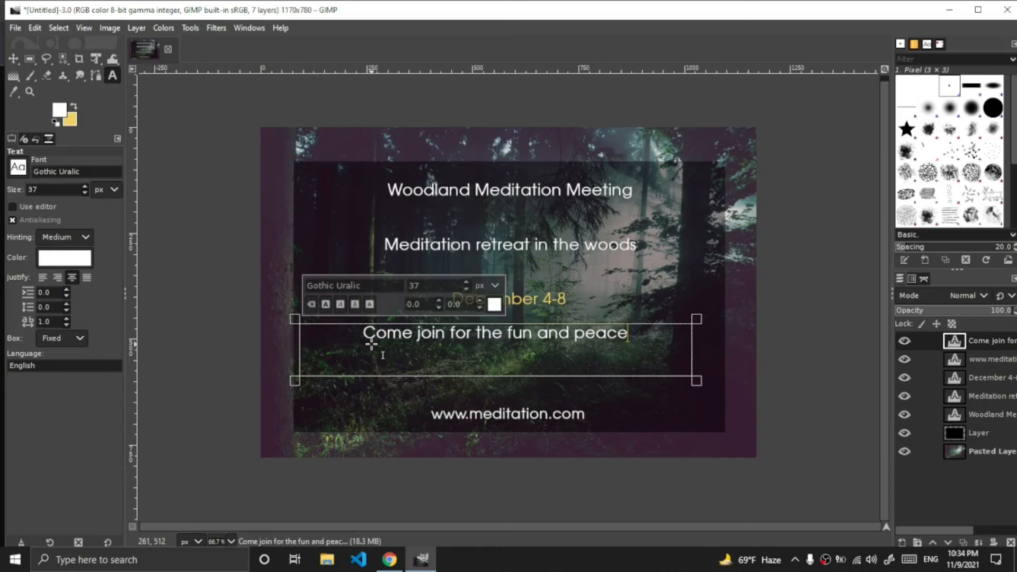
# - Widen the "Come join for the fun and peace" text box to the dark rectangle's width and lower its upper edge slightly
pyautogui.moveTo(295, 352); pyautogui.dragTo(288, 352)
pyautogui.moveTo(702, 365); pyautogui.dragTo(729, 365)
pyautogui.moveTo(562, 320); pyautogui.dragTo(562, 332)
pyautogui.click(549, 306)
pyautogui.moveTo(555, 284); pyautogui.dragTo(555, 279)
pyautogui.click(529, 414)
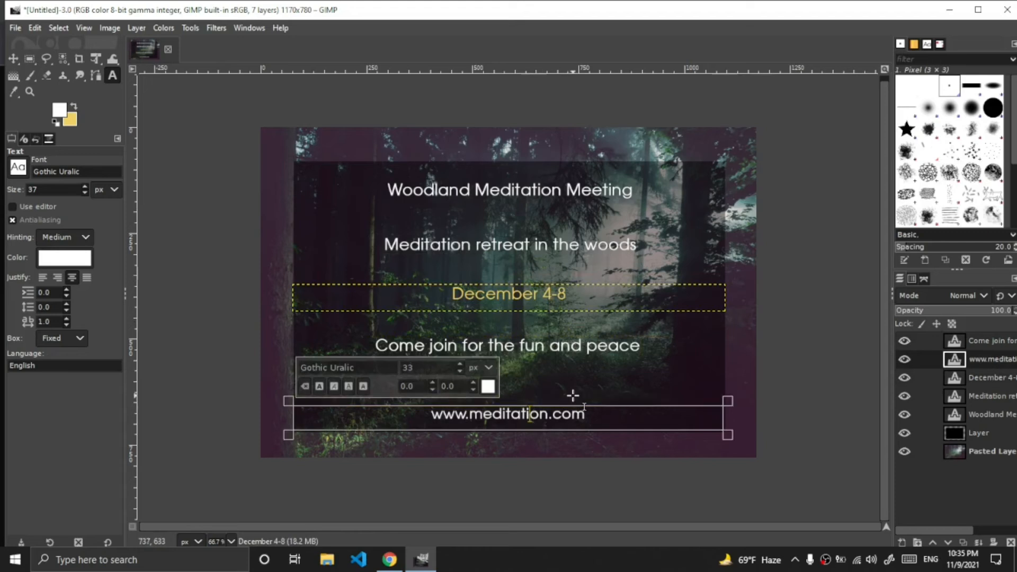
pyautogui.moveTo(571, 392); pyautogui.dragTo(572, 392)
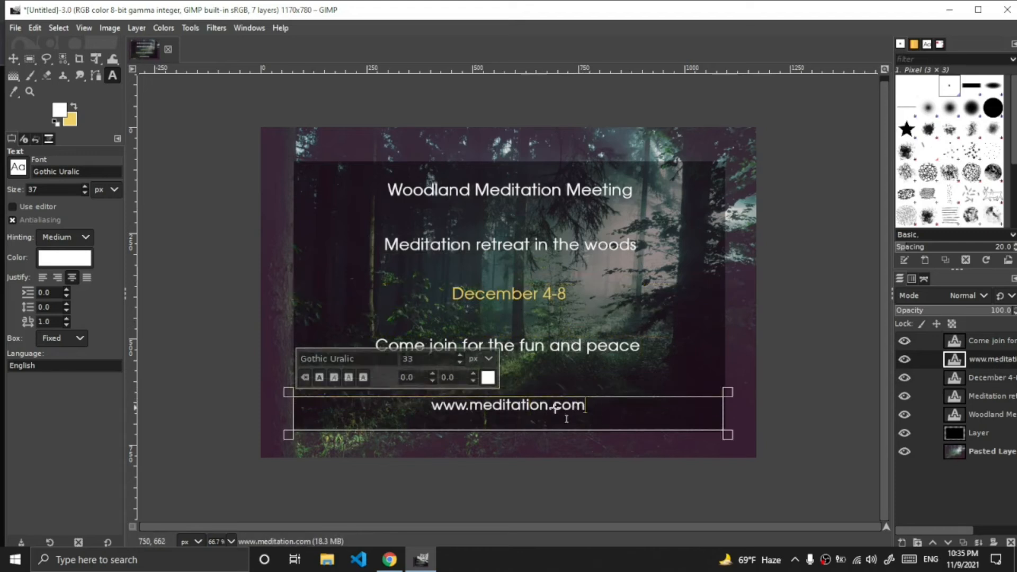
pyautogui.click(457, 362)
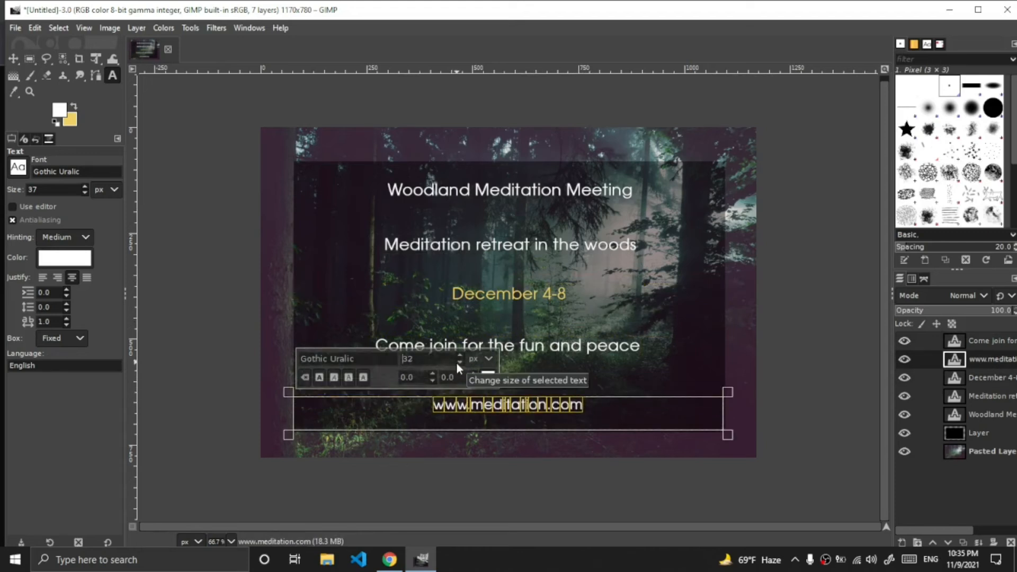
# - Even out the line spacing by moving the title and retreat lines down and the "Come join for the fun and peace" line slightly up
pyautogui.click(510, 194)
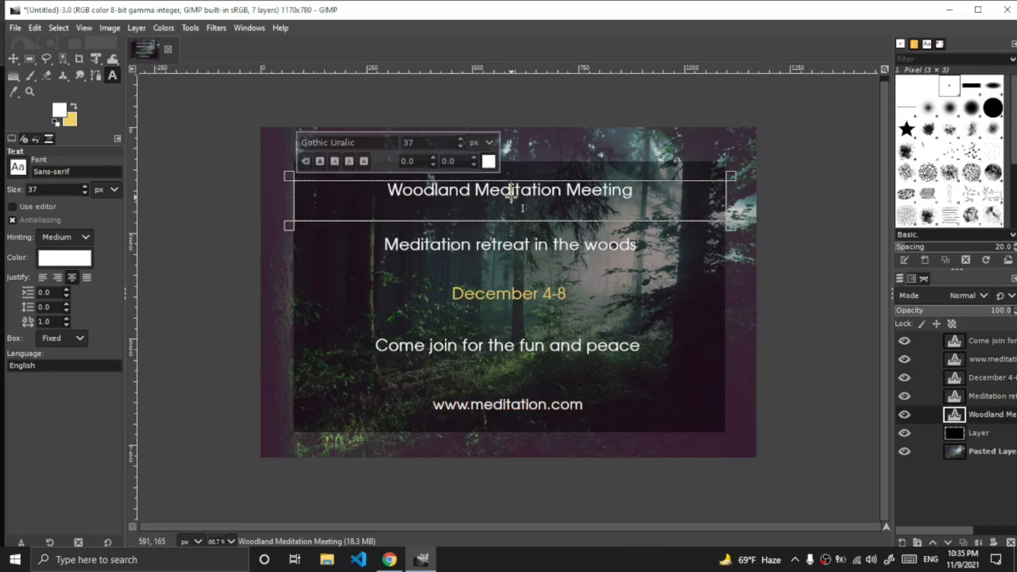
pyautogui.moveTo(507, 221); pyautogui.dragTo(507, 232)
pyautogui.moveTo(526, 176)
pyautogui.mouseDown()
pyautogui.moveTo(526, 193)
pyautogui.moveTo(526, 180)
pyautogui.mouseUp()
pyautogui.click(550, 251)
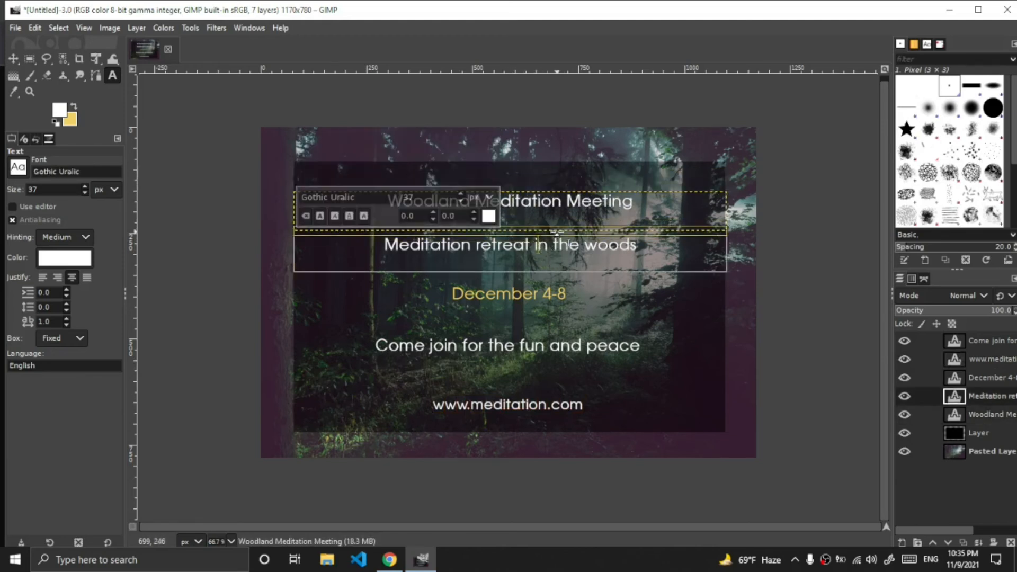
pyautogui.click(569, 359)
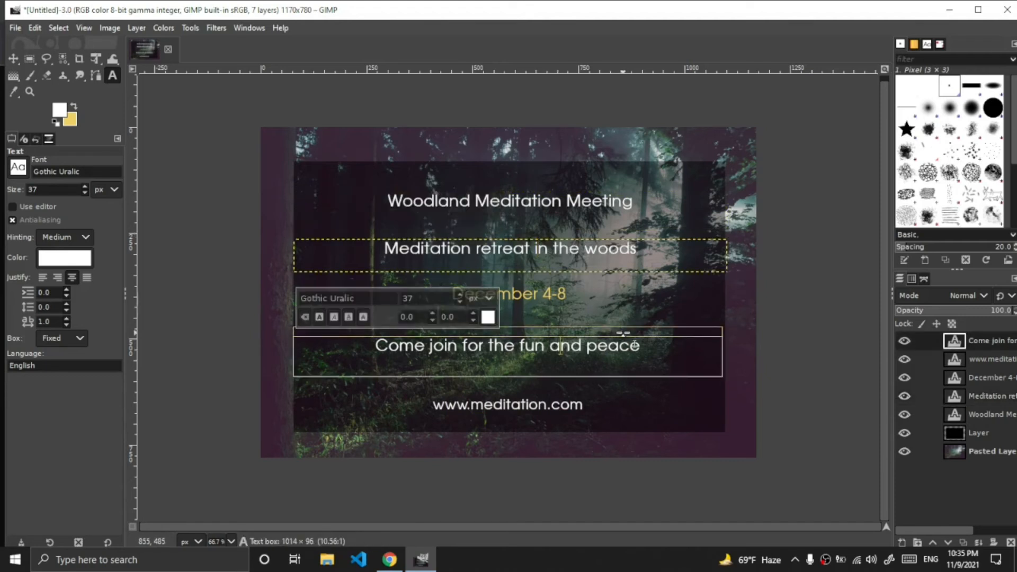
pyautogui.click(552, 409)
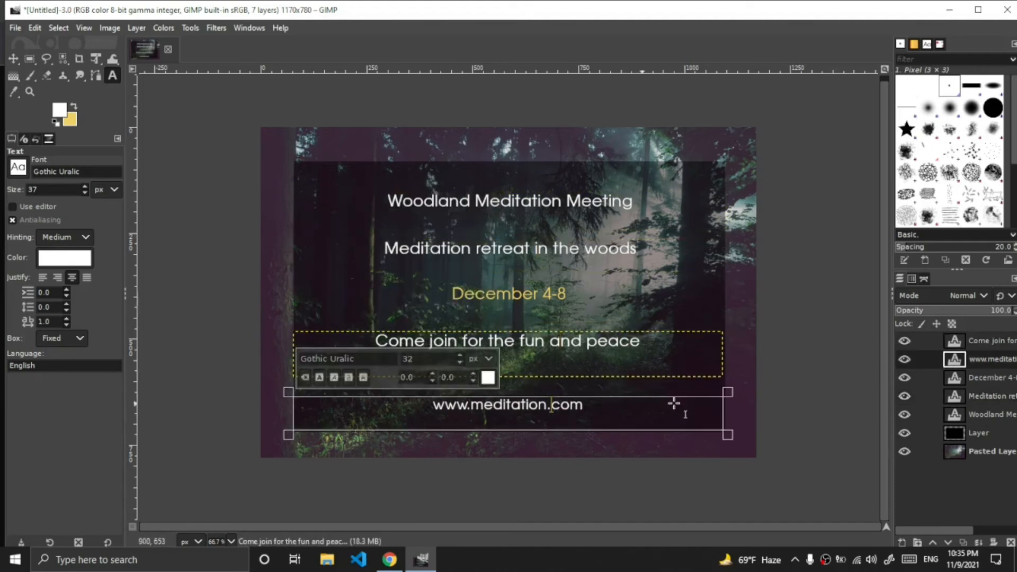
pyautogui.click(942, 449)
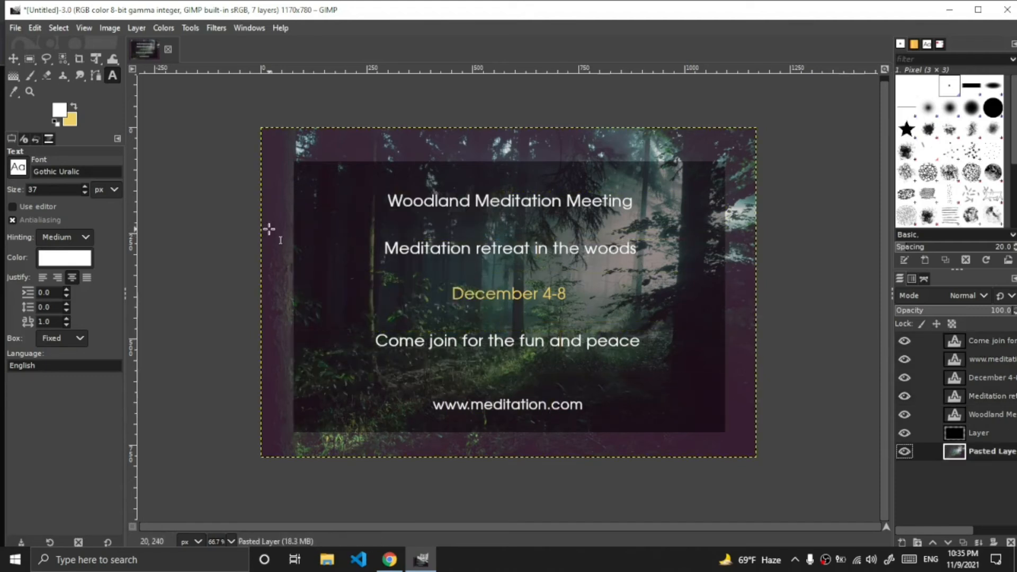
# - Align the side edges of the "Come join for the fun and peace" text box with the dark rectangle and select the forest photo layer
pyautogui.click(390, 342)
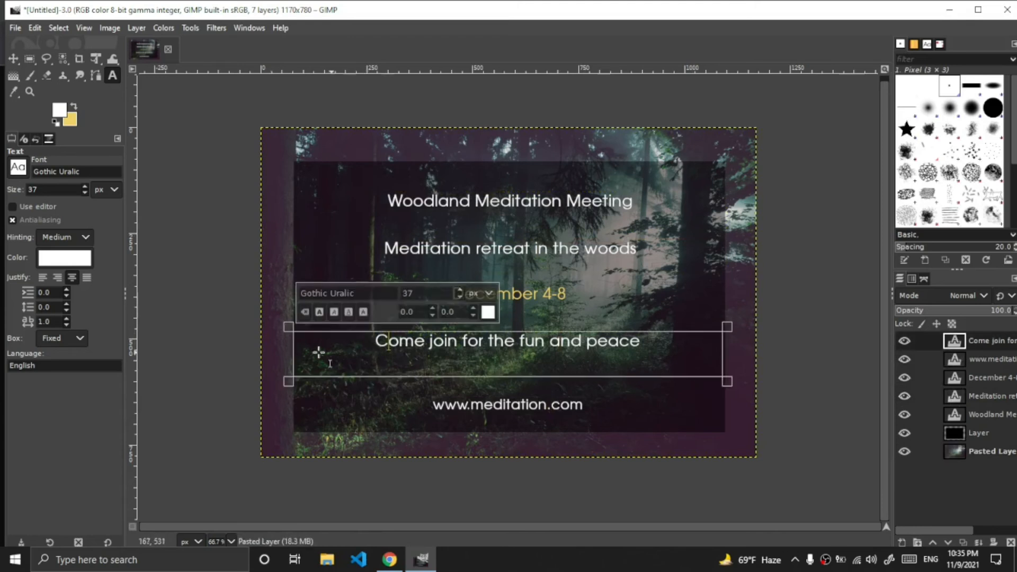
pyautogui.moveTo(300, 364); pyautogui.dragTo(290, 355)
pyautogui.moveTo(725, 355); pyautogui.dragTo(726, 356)
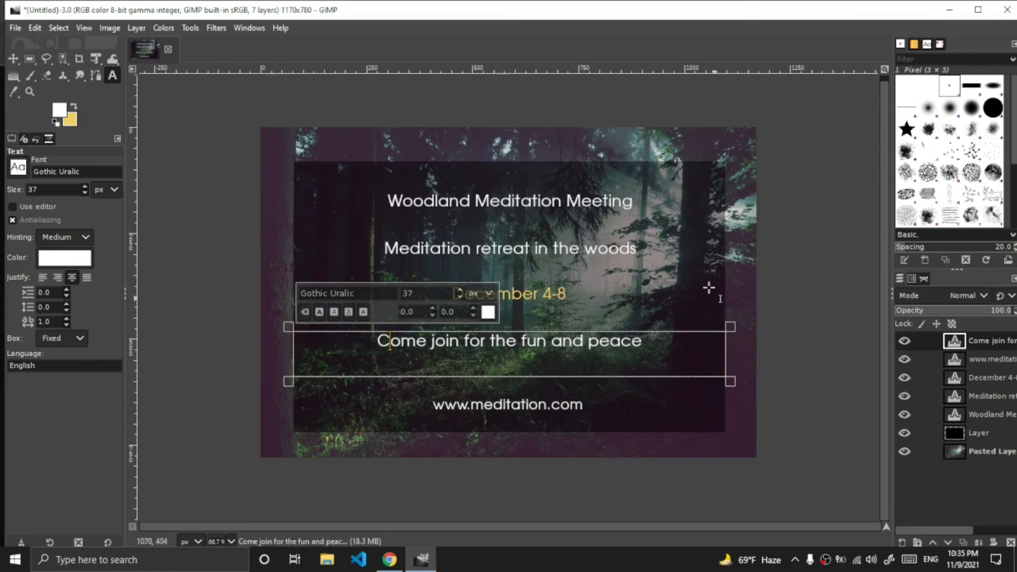
pyautogui.click(490, 206)
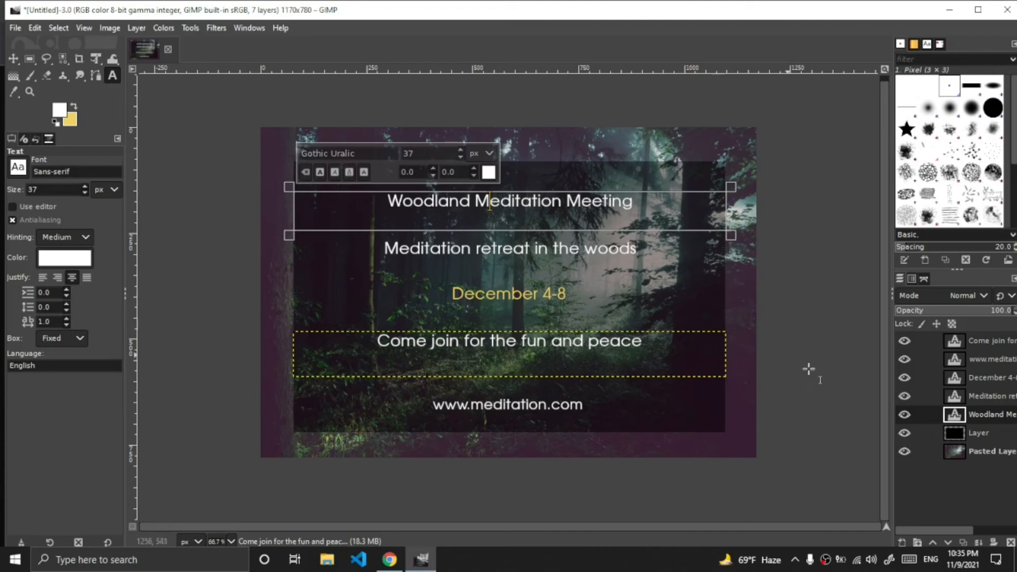
pyautogui.click(953, 450)
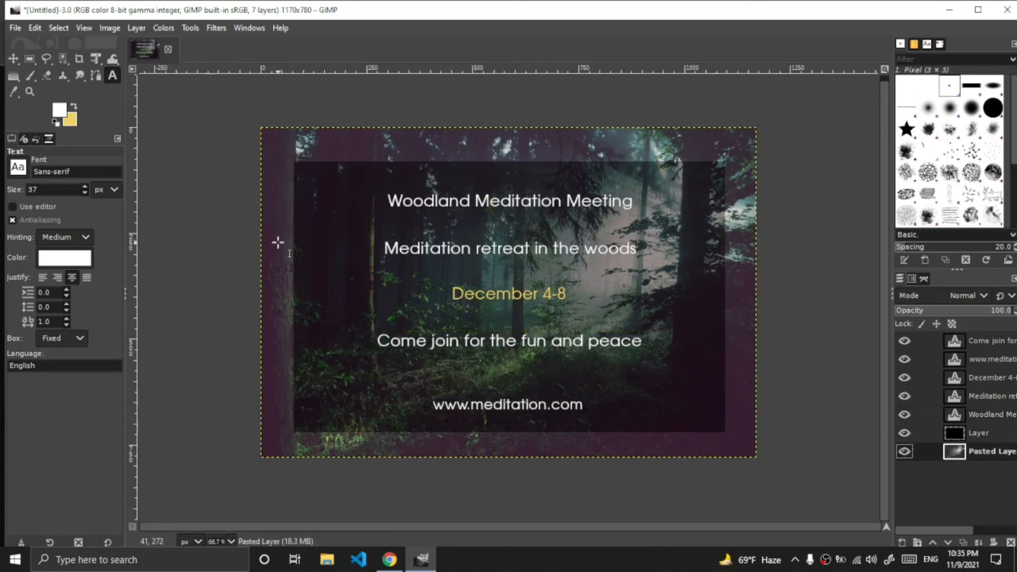
# - Export the poster to the Desktop as meditation.png with compression level 0
pyautogui.click(15, 28)
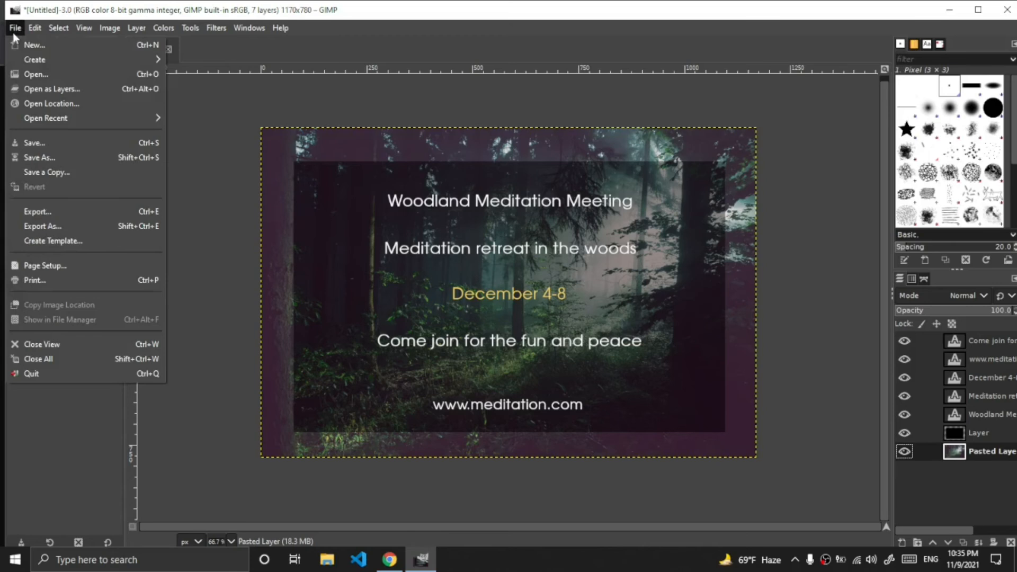
pyautogui.click(62, 207)
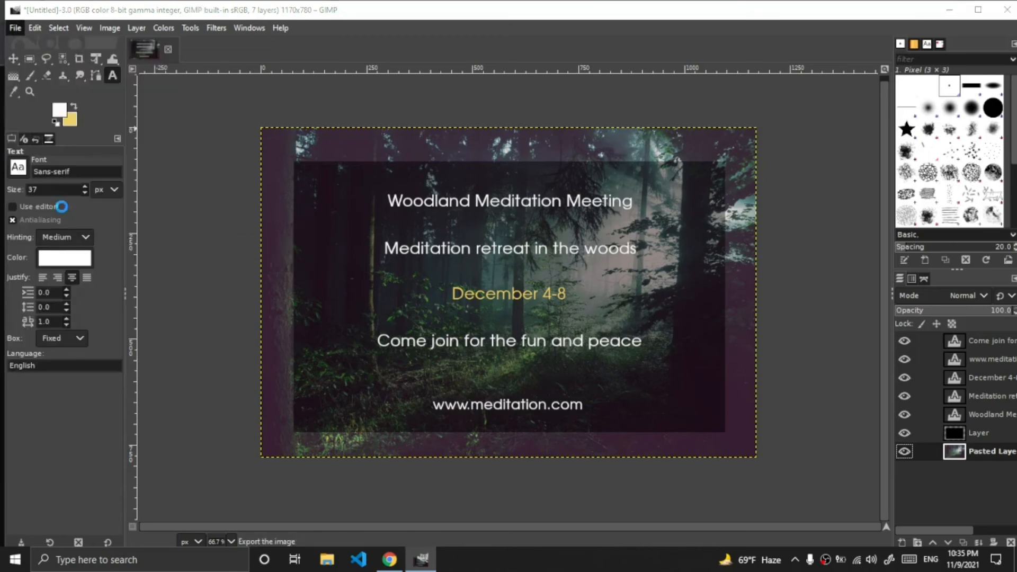
pyautogui.click(62, 206)
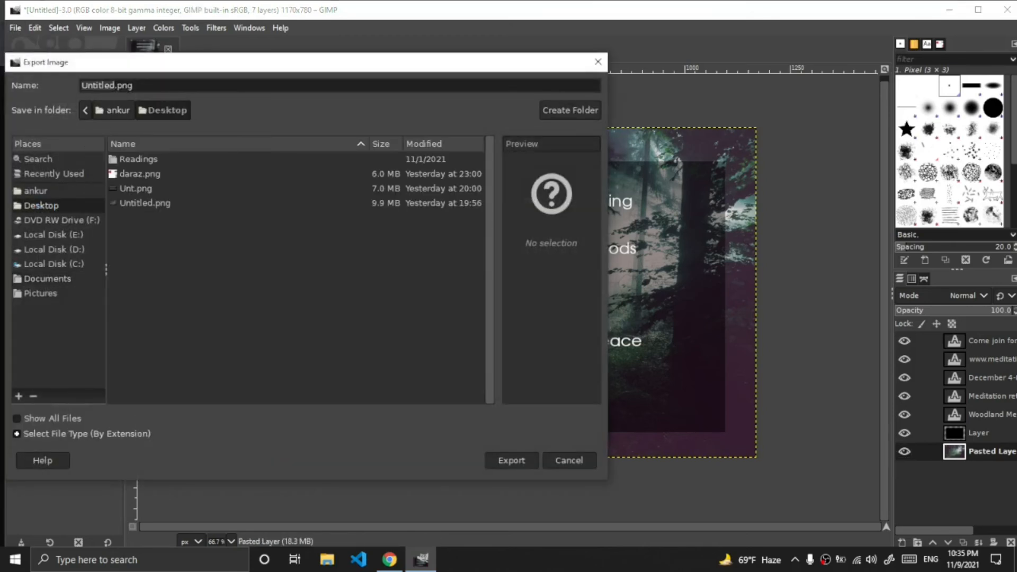
pyautogui.tripleClick(131, 85)
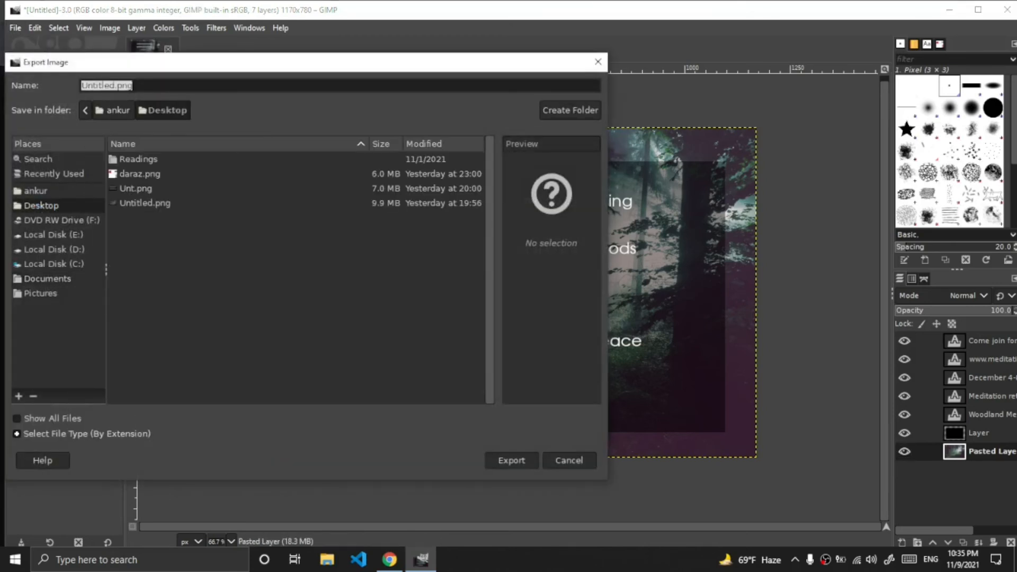
pyautogui.write('meditation')
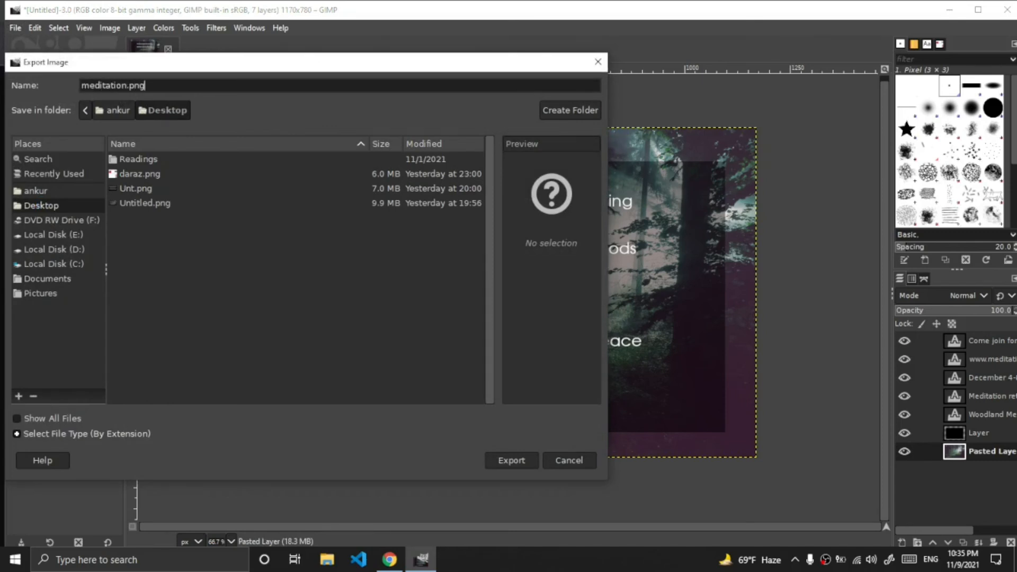
pyautogui.press('Return')
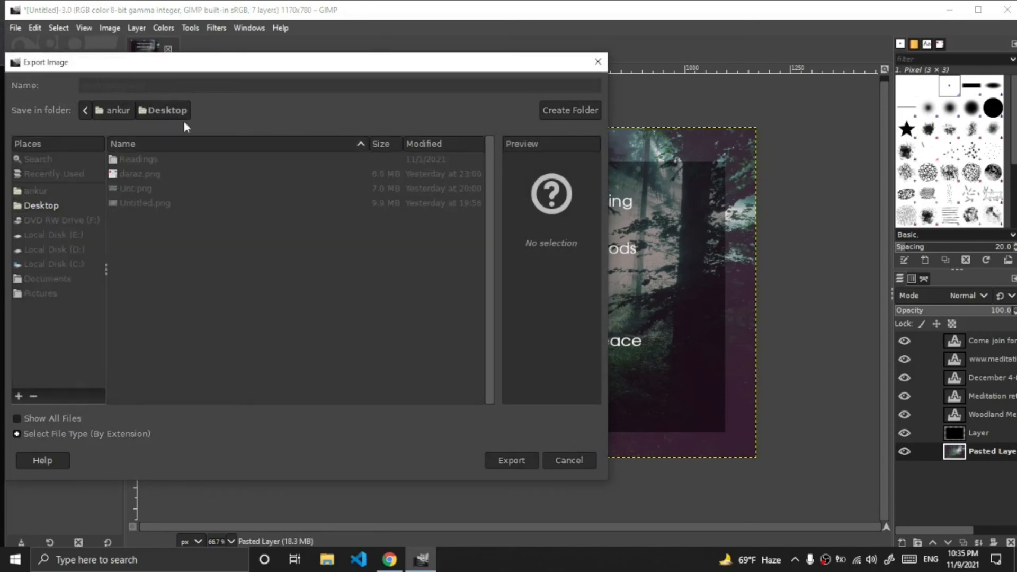
pyautogui.moveTo(563, 320); pyautogui.dragTo(482, 316)
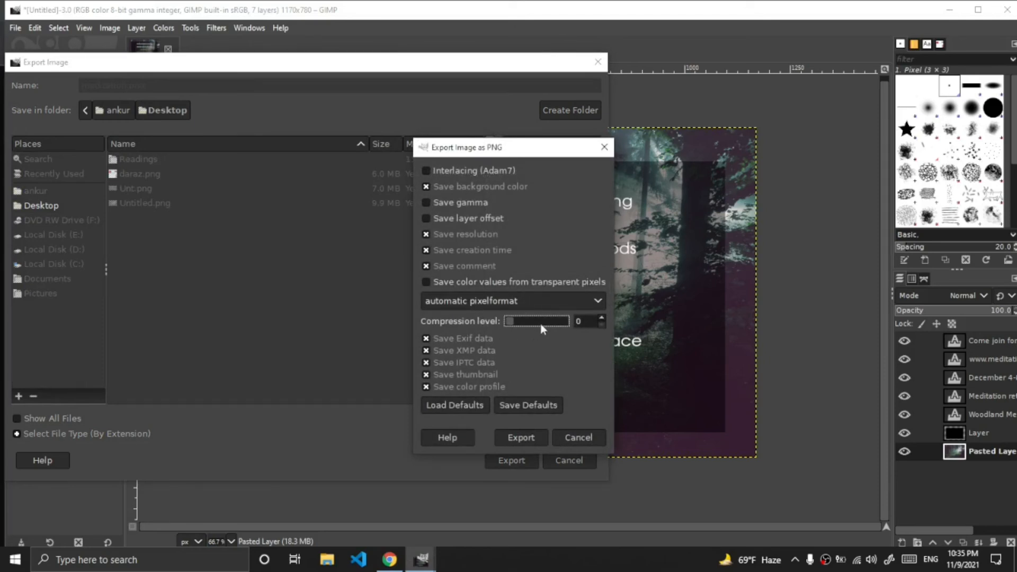
pyautogui.click(520, 437)
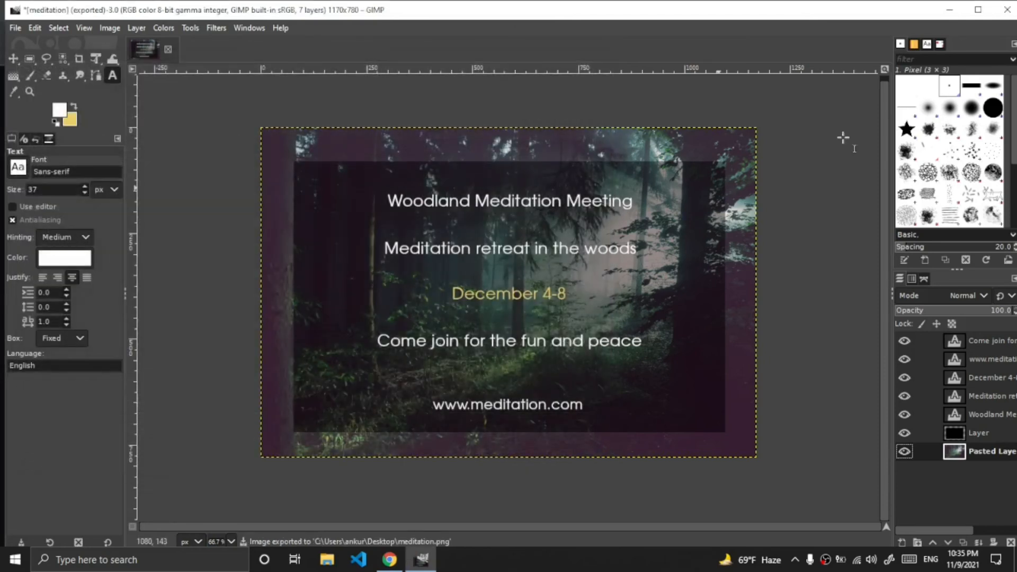
# - Minimize the open windows and open the exported meditation image from the desktop in Photos
pyautogui.click(949, 10)
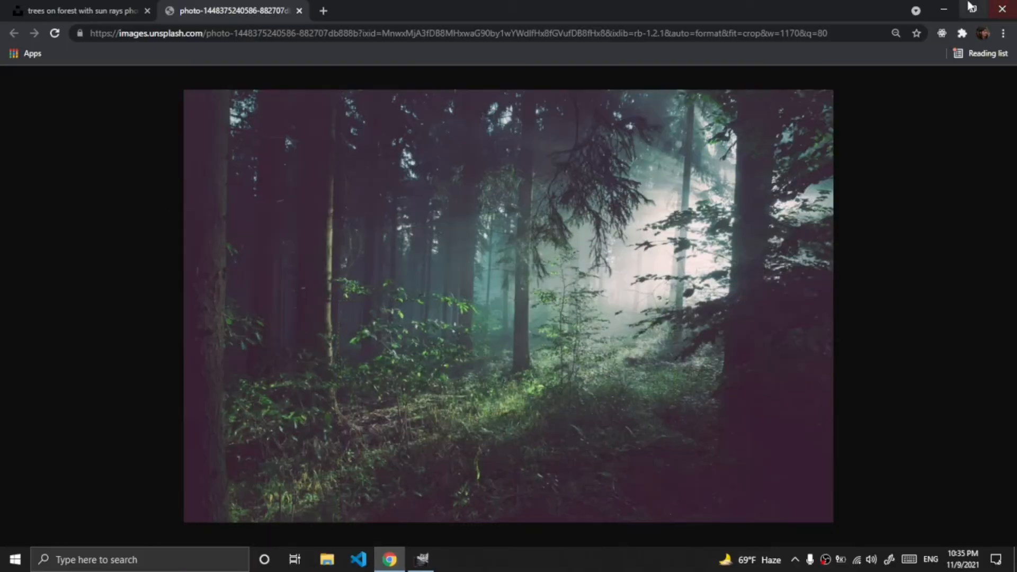
pyautogui.click(943, 10)
pyautogui.click(114, 11)
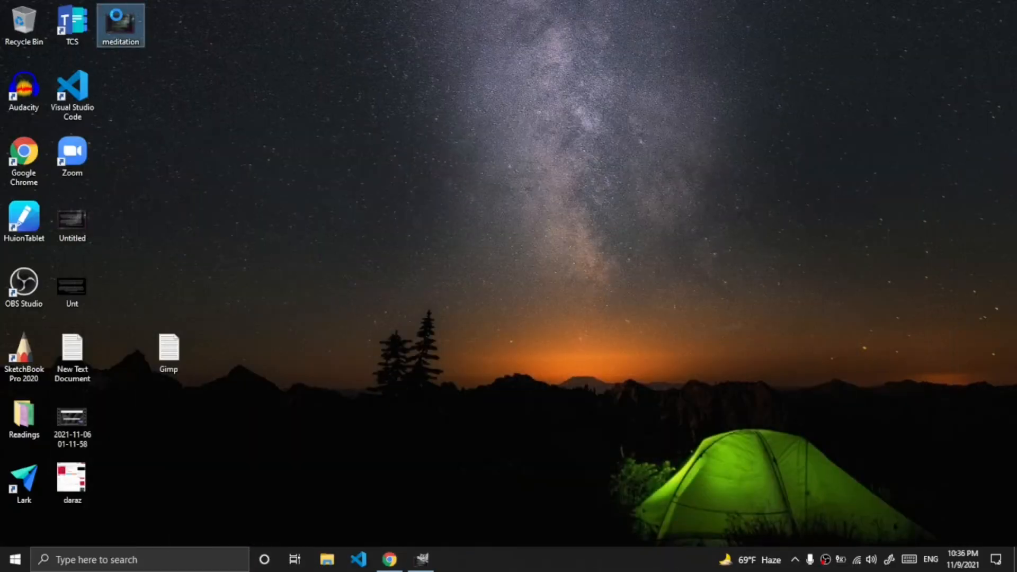
pyautogui.rightClick(116, 16)
pyautogui.click(141, 16)
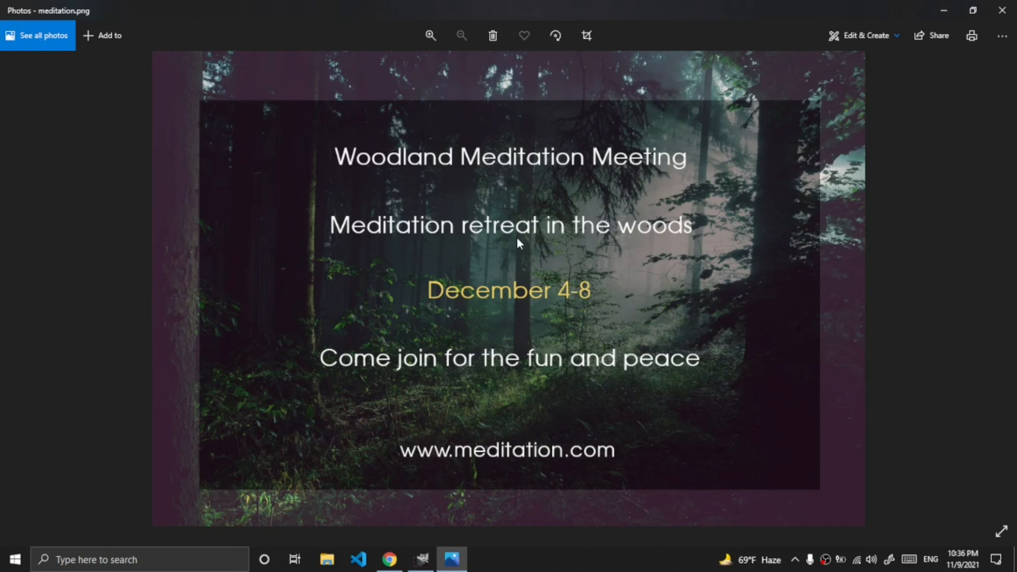
# - Review the original forest photo in Chrome and the poster in GIMP, and return to the exported image in Photos
pyautogui.click(389, 559)
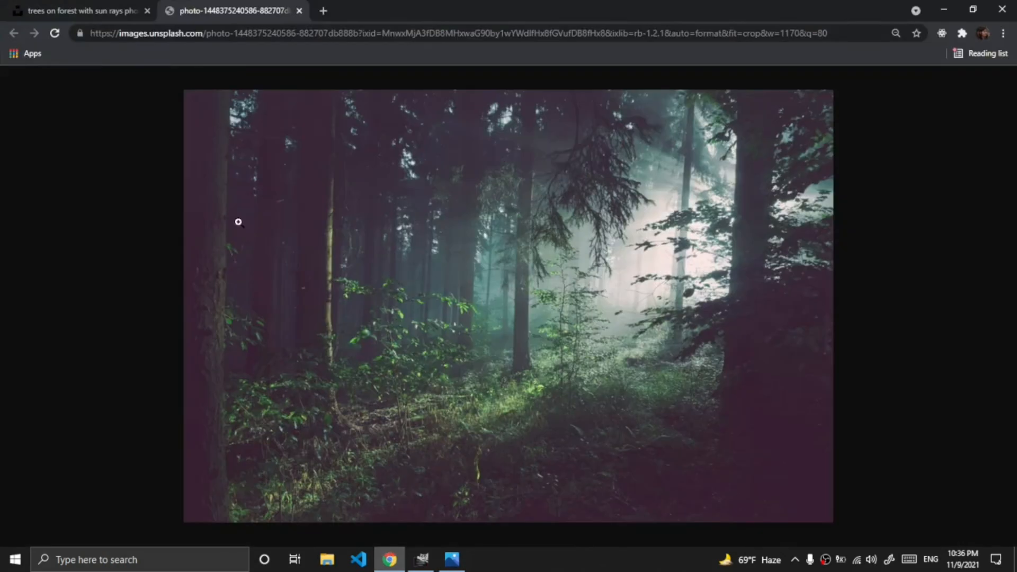
pyautogui.click(111, 11)
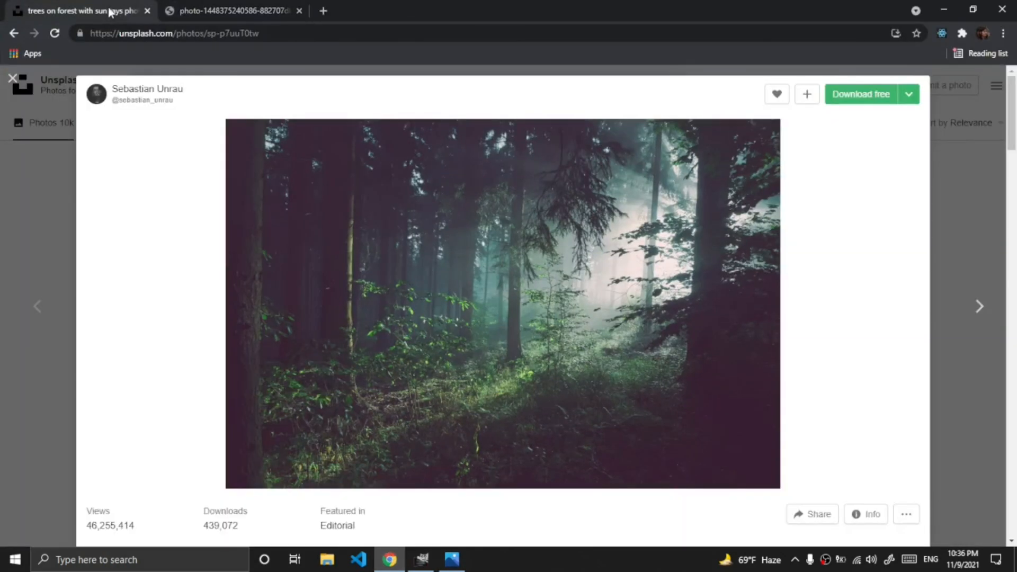
pyautogui.rightClick(403, 267)
pyautogui.click(422, 558)
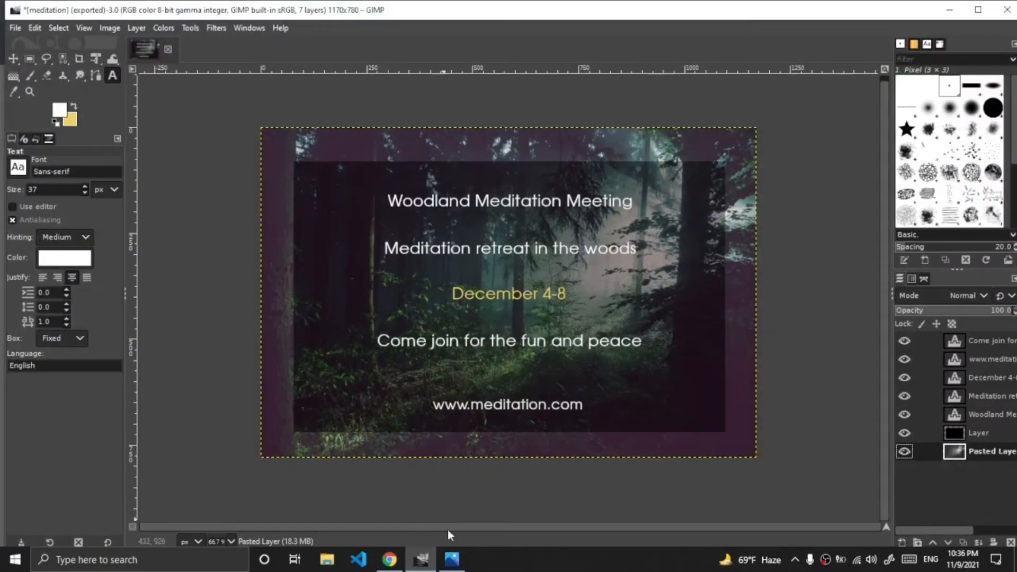
pyautogui.click(452, 559)
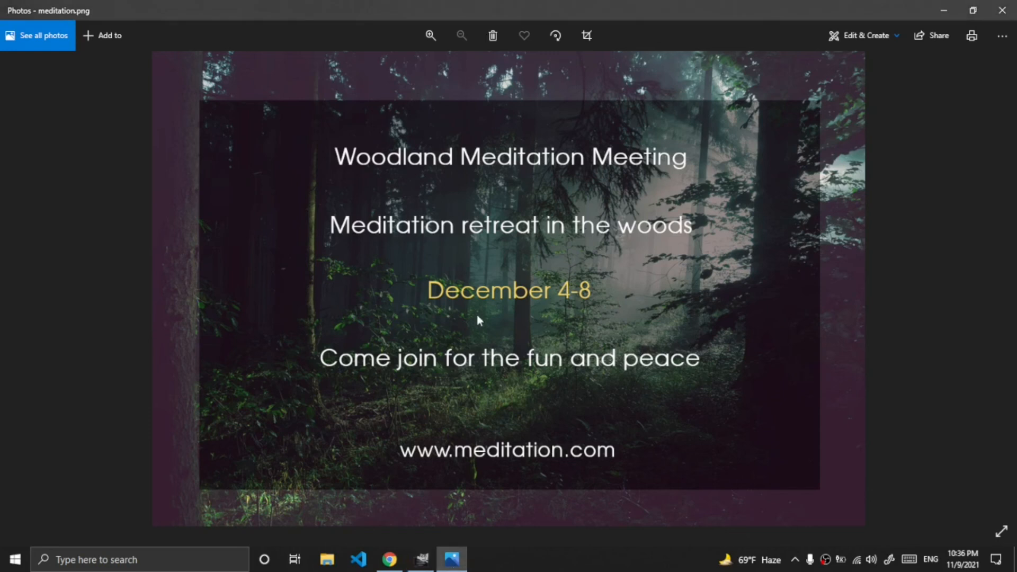